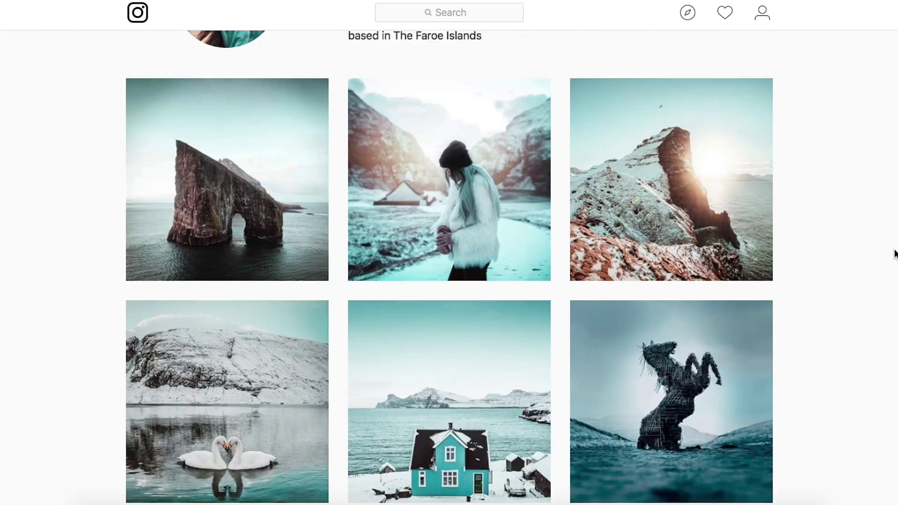
- Look through the photo grid on the photographer's Instagram profile to study the colour style of the images
{"action": "scroll", "coordinate": [894, 254], "scroll_direction": "down", "scroll_amount": 1}
{"action": "scroll", "coordinate": [894, 252], "scroll_direction": "down", "scroll_amount": 20}
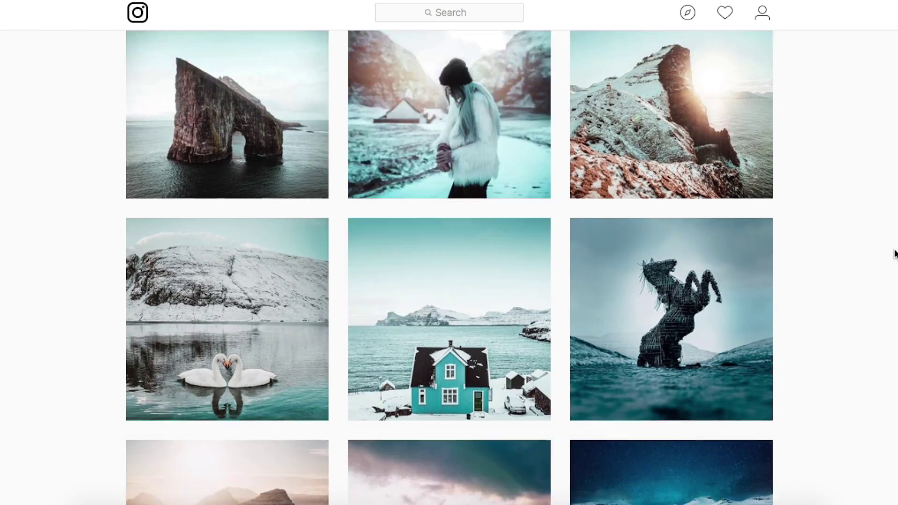
{"action": "scroll", "coordinate": [893, 252], "scroll_direction": "up", "scroll_amount": 20}
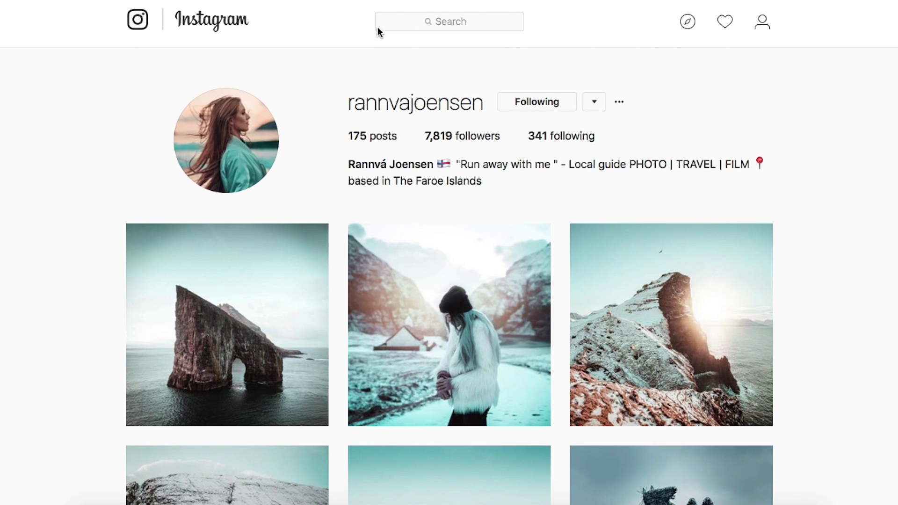
{"action": "scroll", "coordinate": [377, 27], "scroll_direction": "down", "scroll_amount": 5}
{"action": "scroll", "coordinate": [378, 27], "scroll_direction": "up", "scroll_amount": 2}
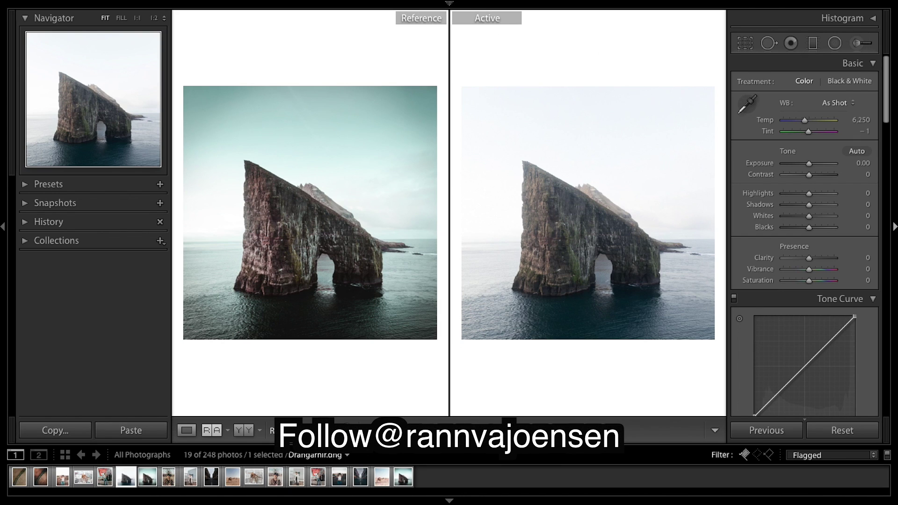
- In Lightroom, inspect the active photo's crop and return to the side-by-side Reference View
{"action": "scroll", "coordinate": [834, 178], "scroll_direction": "down", "scroll_amount": 1}
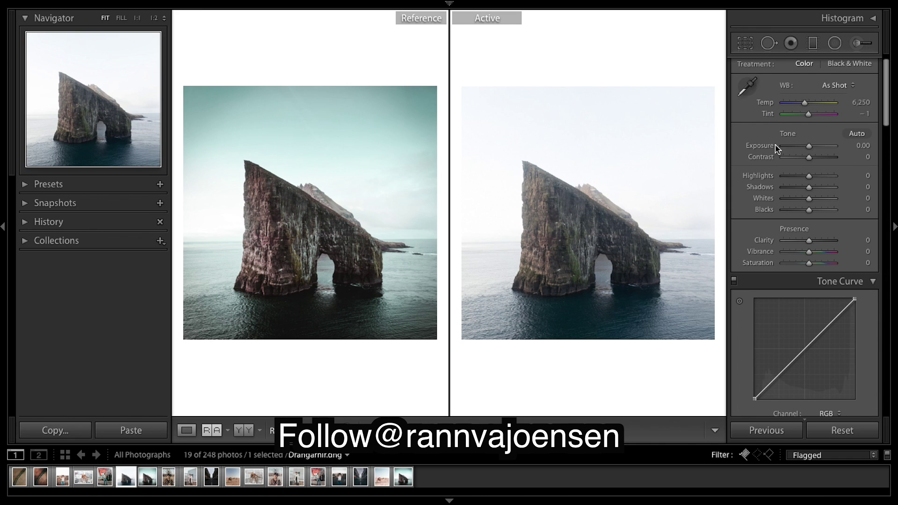
{"action": "left_click", "coordinate": [745, 44]}
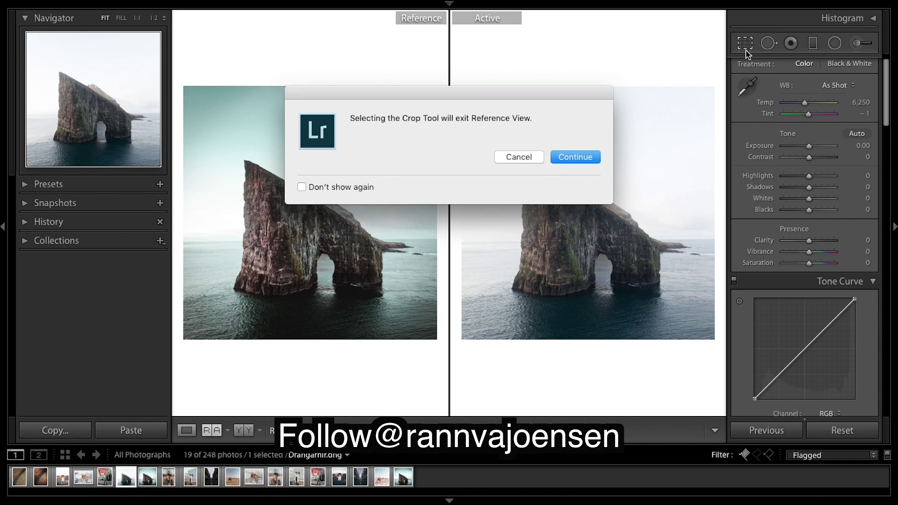
{"action": "left_click", "coordinate": [575, 157]}
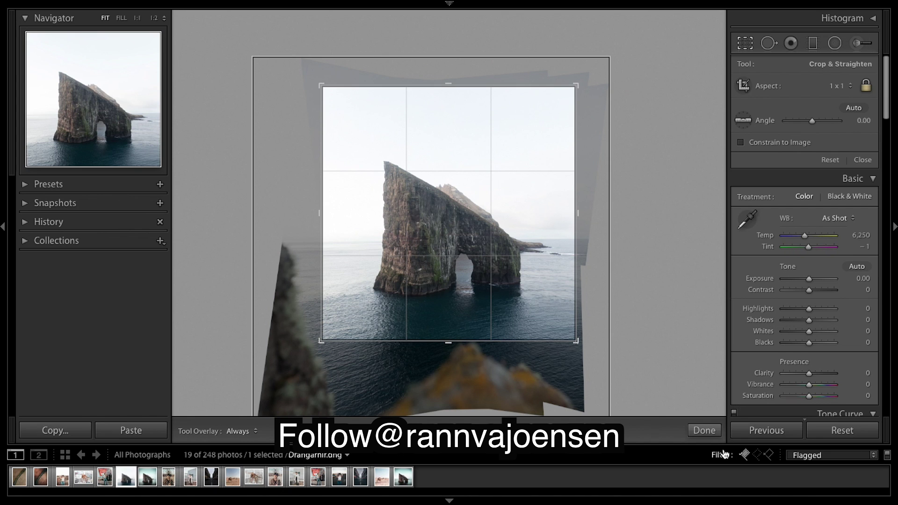
{"action": "left_click", "coordinate": [708, 430]}
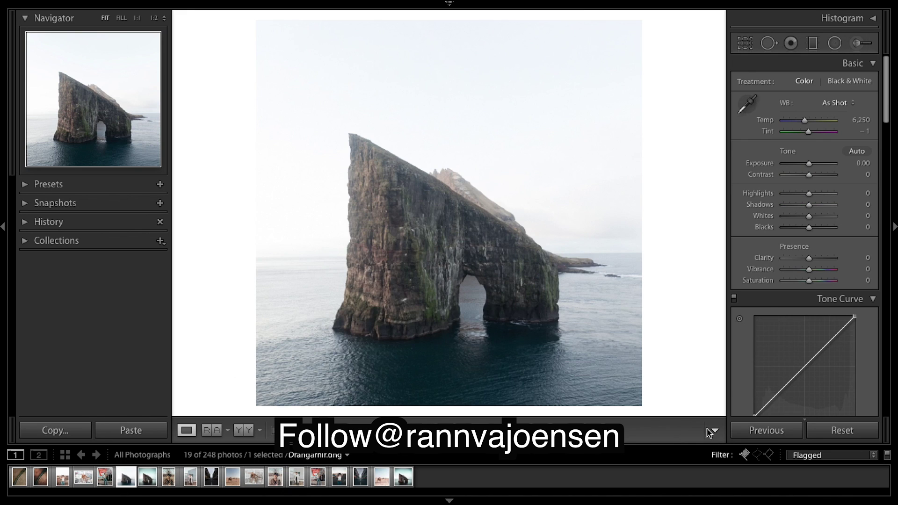
{"action": "left_click", "coordinate": [211, 430]}
- Set the active photo's Exposure to -0.60 and Contrast to +20
{"action": "scroll", "coordinate": [814, 182], "scroll_direction": "down", "scroll_amount": 2}
{"action": "scroll", "coordinate": [813, 182], "scroll_direction": "up", "scroll_amount": 2}
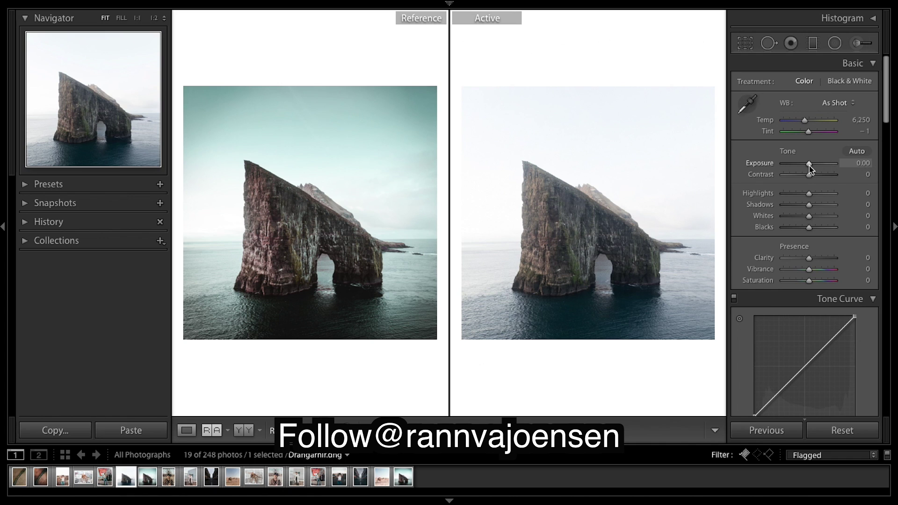
{"action": "left_click_drag", "start_coordinate": [809, 163], "coordinate": [806, 164]}
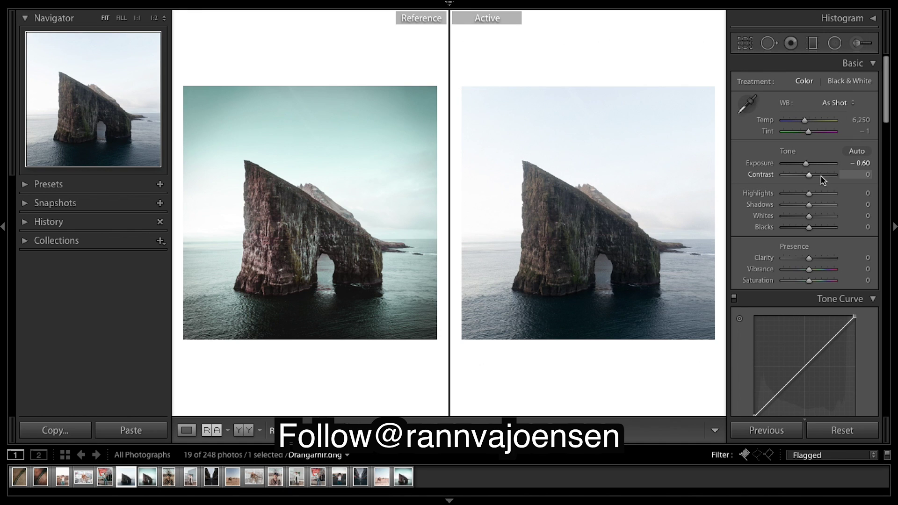
{"action": "left_click_drag", "start_coordinate": [812, 177], "coordinate": [819, 177]}
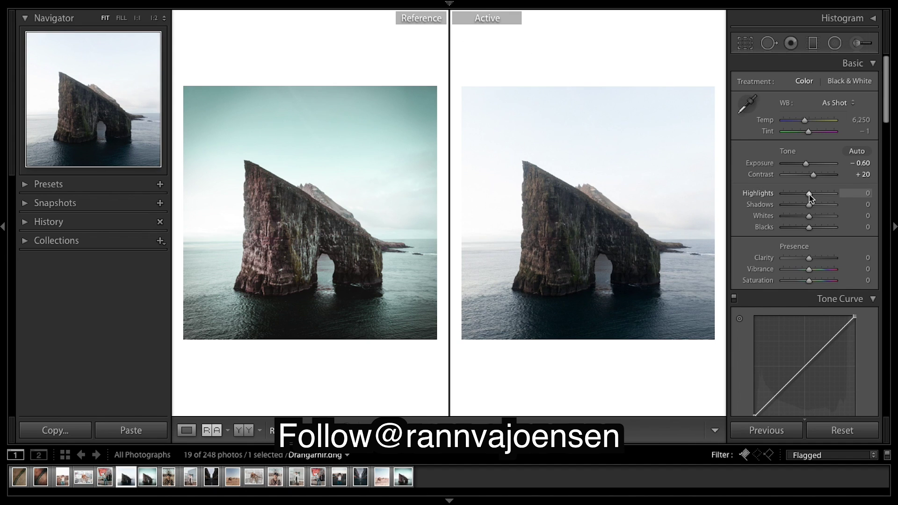
- Set the tonal ranges to Highlights -11, Shadows +49, Whites +33 and Blacks -16
{"action": "left_click_drag", "start_coordinate": [809, 195], "coordinate": [806, 196]}
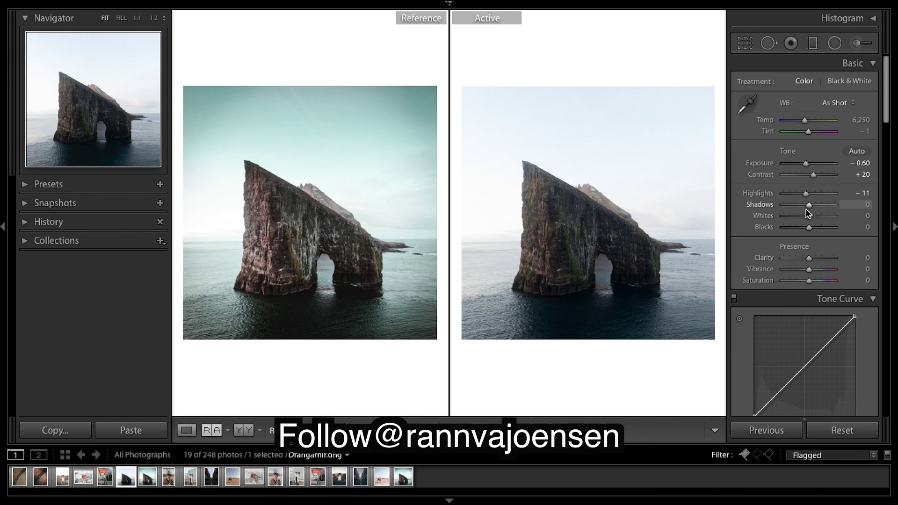
{"action": "left_click_drag", "start_coordinate": [808, 206], "coordinate": [819, 206]}
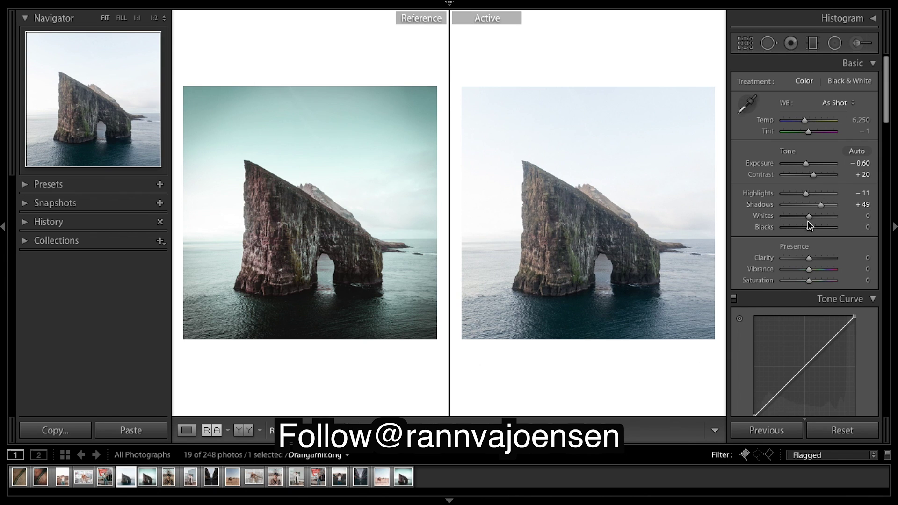
{"action": "left_click_drag", "start_coordinate": [809, 220], "coordinate": [797, 220]}
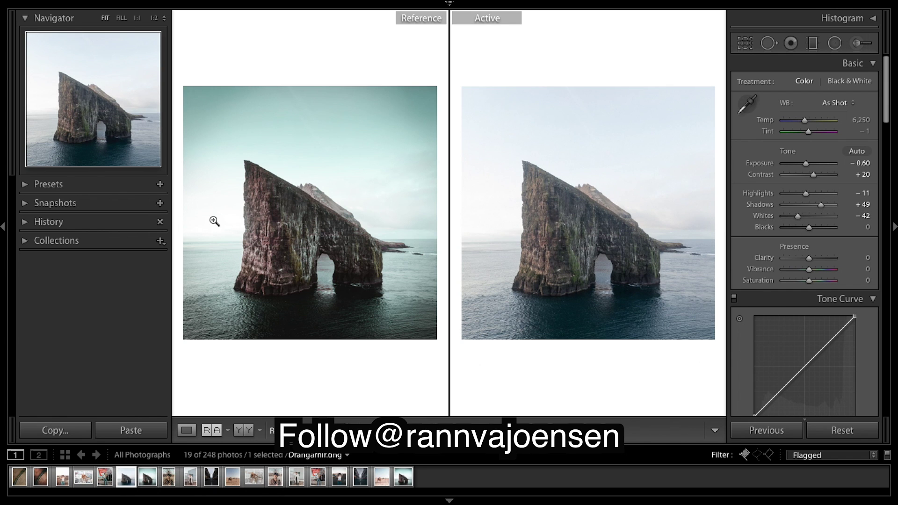
{"action": "left_click_drag", "start_coordinate": [797, 216], "coordinate": [816, 218]}
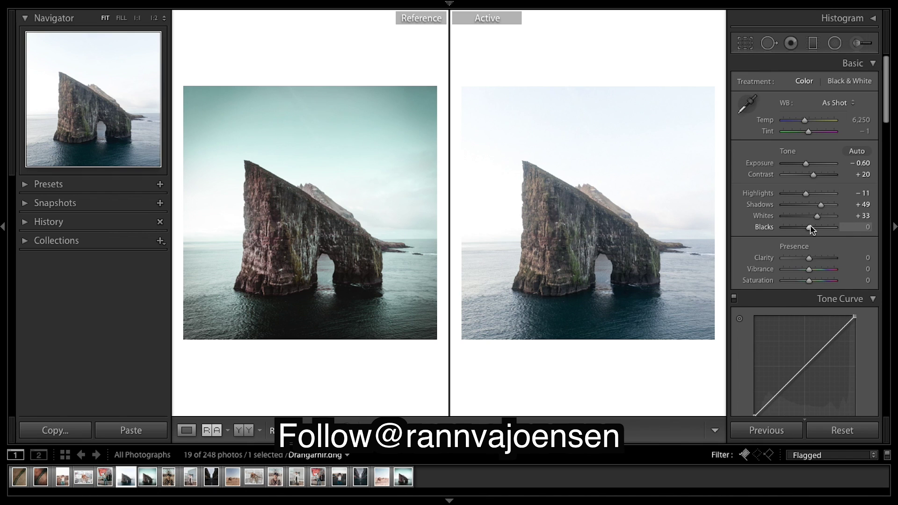
{"action": "left_click_drag", "start_coordinate": [809, 227], "coordinate": [796, 228]}
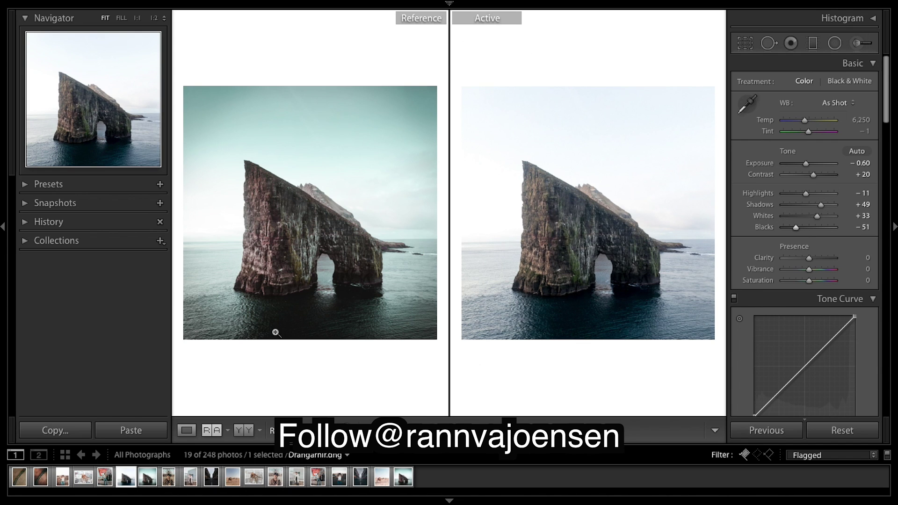
{"action": "left_click_drag", "start_coordinate": [797, 229], "coordinate": [806, 231]}
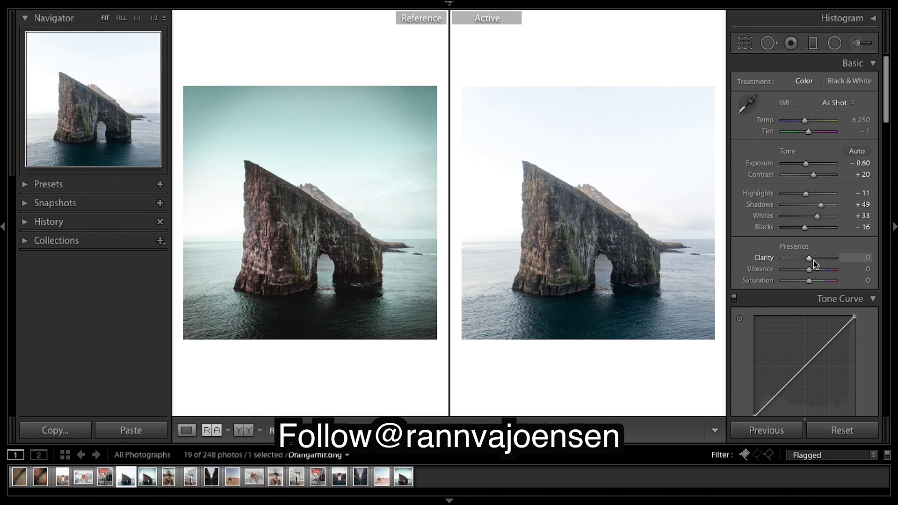
- Set the presence values to Clarity +9, Vibrance +35 and Saturation +15
{"action": "left_click_drag", "start_coordinate": [813, 260], "coordinate": [811, 260]}
{"action": "left_click_drag", "start_coordinate": [810, 270], "coordinate": [814, 281]}
- Add a dark post-crop vignette with Amount -32 and Midpoint 59, and raise its Roundness
{"action": "scroll", "coordinate": [827, 309], "scroll_direction": "down", "scroll_amount": 15}
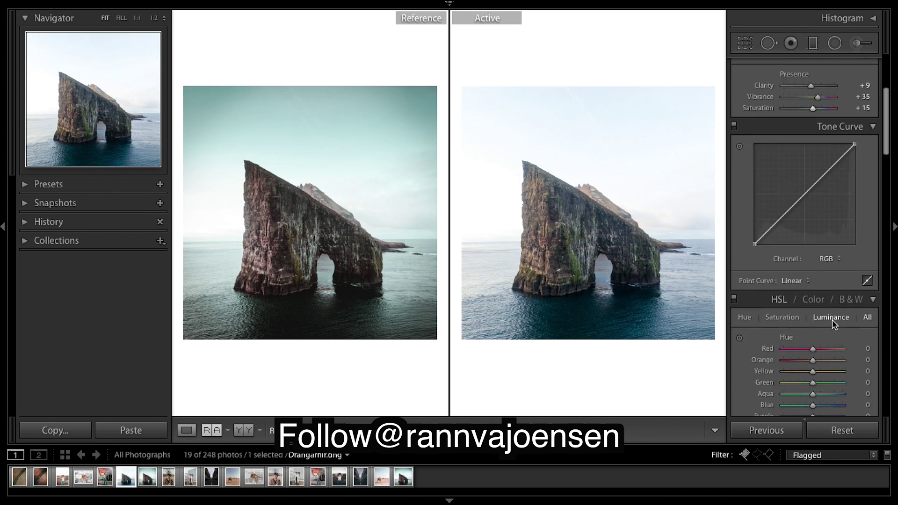
{"action": "scroll", "coordinate": [833, 324], "scroll_direction": "up", "scroll_amount": 5}
{"action": "scroll", "coordinate": [834, 324], "scroll_direction": "down", "scroll_amount": 10}
{"action": "scroll", "coordinate": [834, 323], "scroll_direction": "up", "scroll_amount": 1}
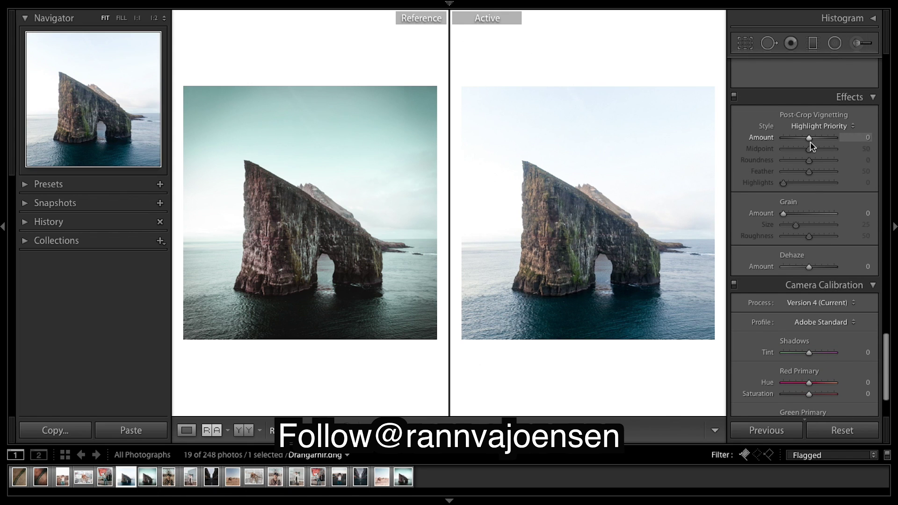
{"action": "left_click_drag", "start_coordinate": [809, 137], "coordinate": [801, 138]}
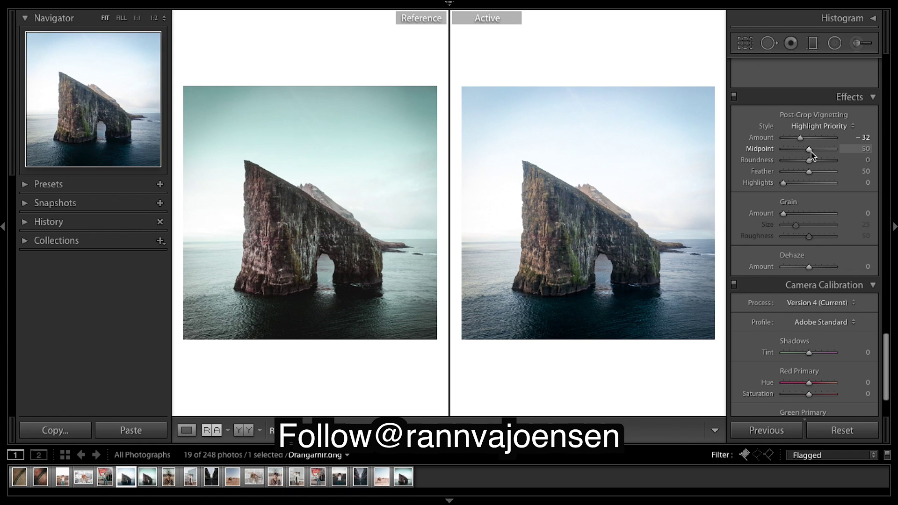
{"action": "mouse_move", "coordinate": [812, 155]}
{"action": "left_mouse_down"}
{"action": "mouse_move", "coordinate": [825, 152]}
{"action": "mouse_move", "coordinate": [815, 156]}
{"action": "left_mouse_up"}
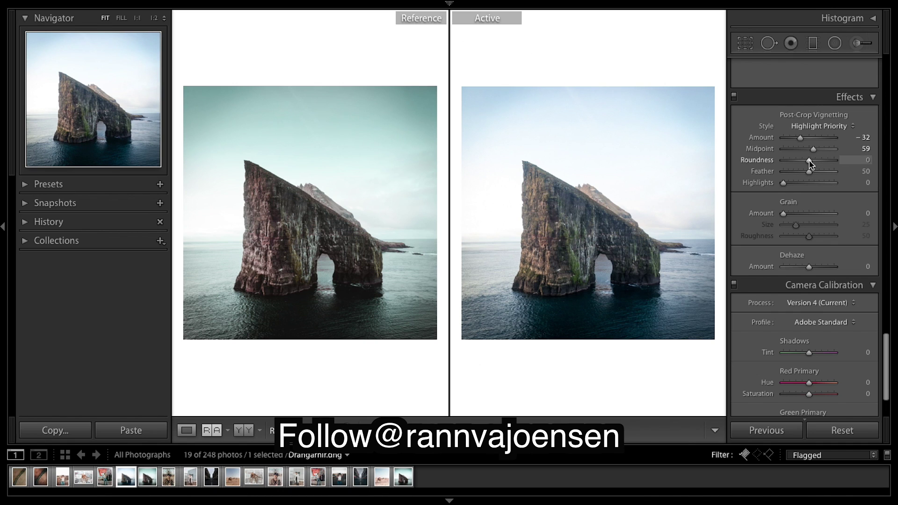
{"action": "left_click_drag", "start_coordinate": [809, 161], "coordinate": [827, 162]}
- Place a graduated filter over the sky, fading out near the horizon, and adjust its tilt, position and spread
{"action": "scroll", "coordinate": [805, 191], "scroll_direction": "up", "scroll_amount": 10}
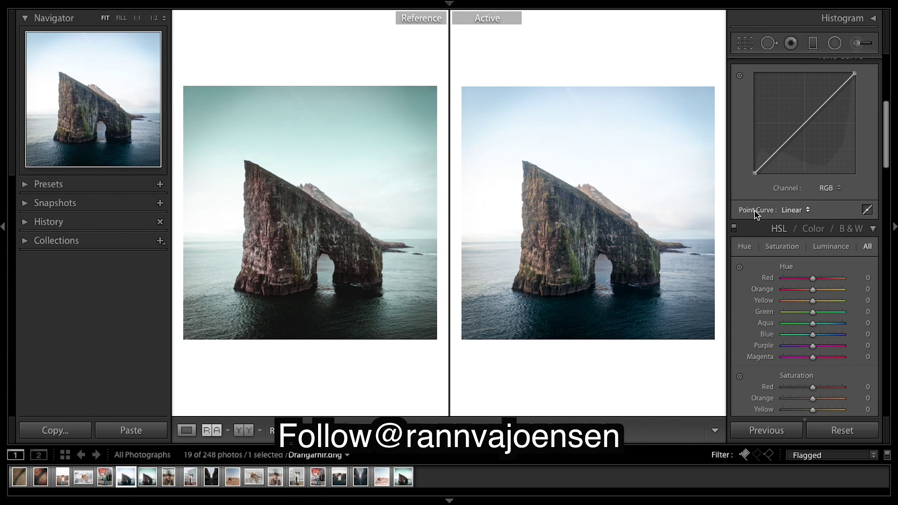
{"action": "scroll", "coordinate": [816, 67], "scroll_direction": "up", "scroll_amount": 5}
{"action": "key", "text": "m"}
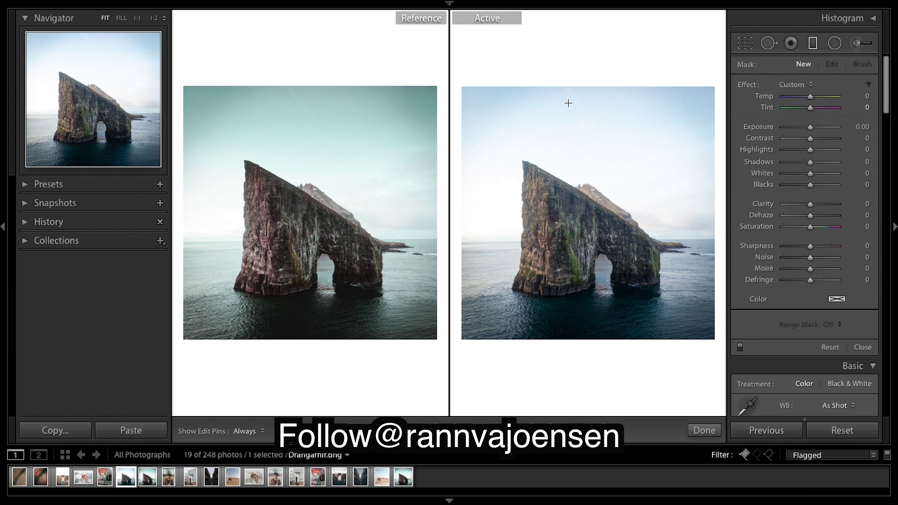
{"action": "left_click_drag", "start_coordinate": [575, 137], "coordinate": [576, 256]}
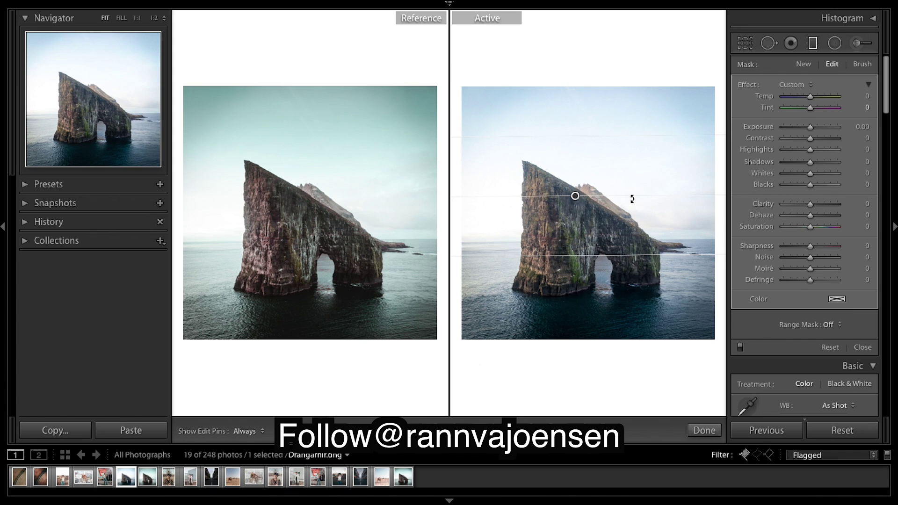
{"action": "left_click_drag", "start_coordinate": [633, 197], "coordinate": [633, 198]}
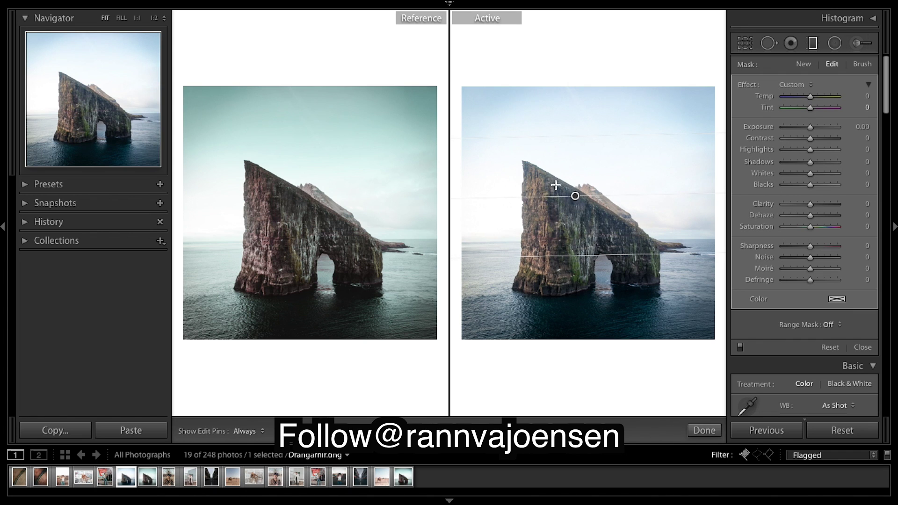
{"action": "left_click_drag", "start_coordinate": [578, 196], "coordinate": [579, 181]}
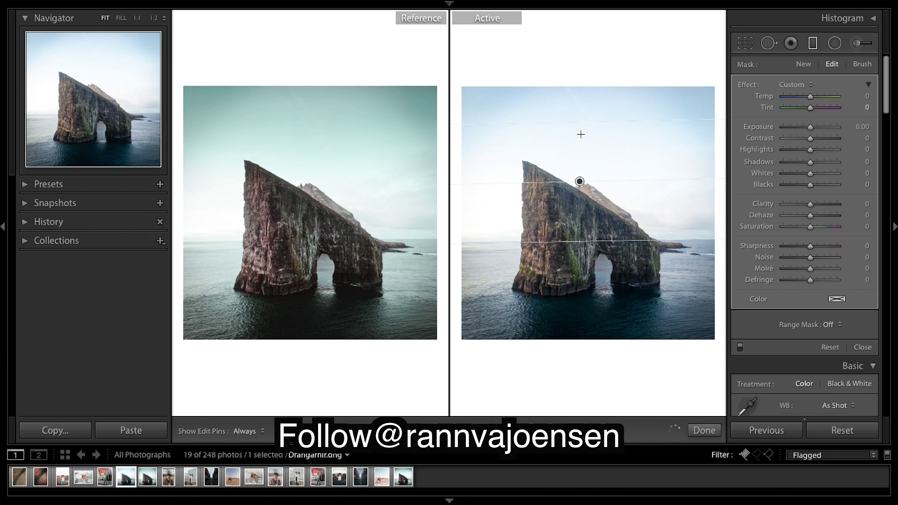
{"action": "left_click_drag", "start_coordinate": [578, 124], "coordinate": [579, 115]}
{"action": "left_click_drag", "start_coordinate": [579, 180], "coordinate": [579, 178]}
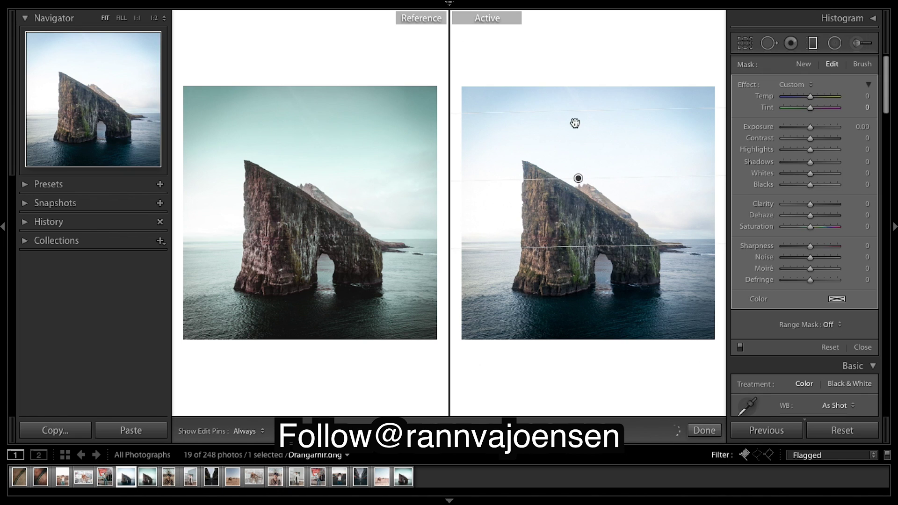
{"action": "left_click_drag", "start_coordinate": [578, 178], "coordinate": [578, 180]}
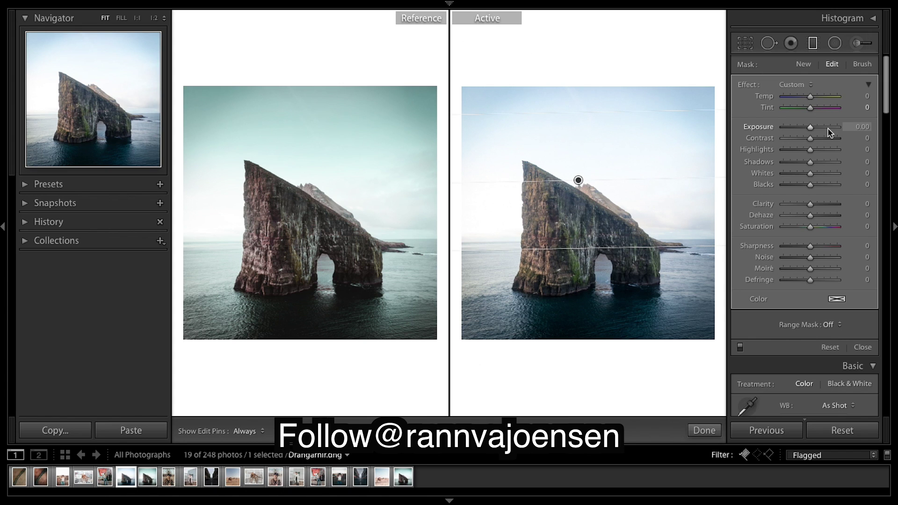
- Darken the sky by setting the graduated filter's Exposure to -1.51, and finish the filter
{"action": "left_click_drag", "start_coordinate": [810, 128], "coordinate": [803, 130]}
{"action": "left_click_drag", "start_coordinate": [801, 126], "coordinate": [800, 126]}
{"action": "left_click", "coordinate": [860, 126]}
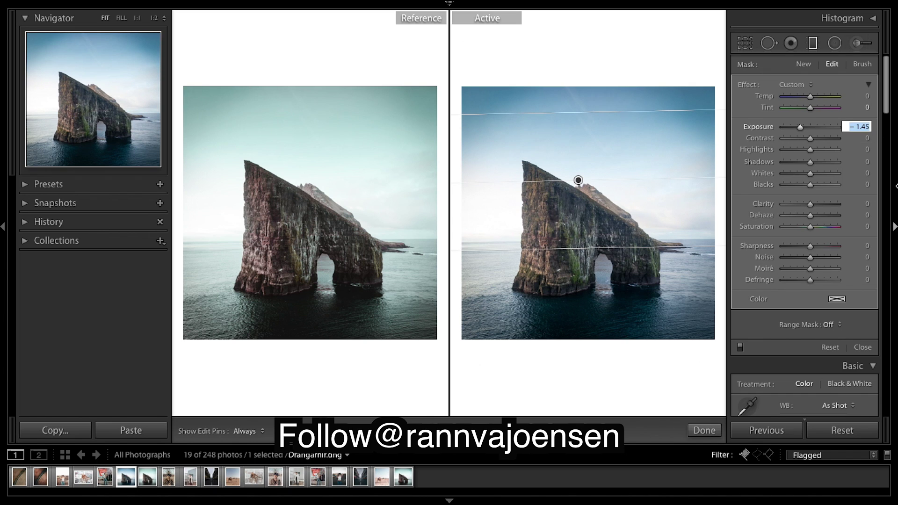
{"action": "left_click", "coordinate": [834, 126]}
{"action": "left_click_drag", "start_coordinate": [834, 127], "coordinate": [797, 132]}
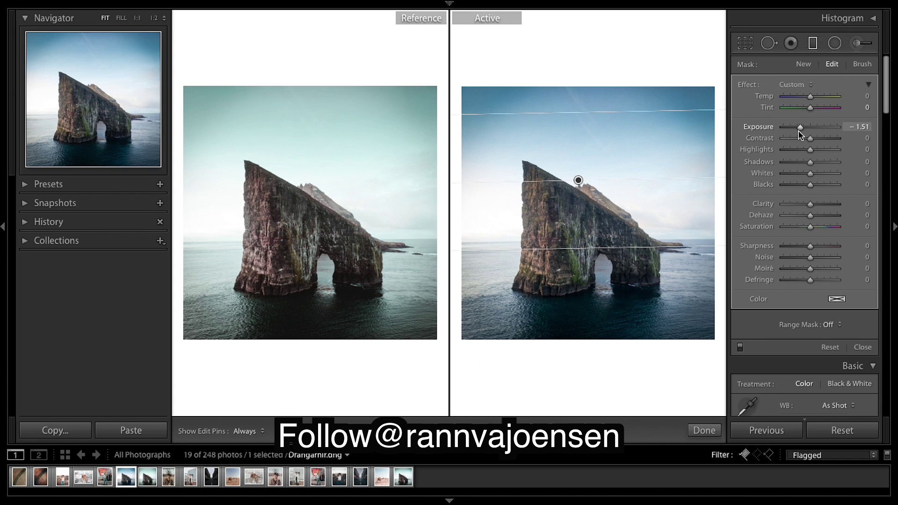
{"action": "left_click_drag", "start_coordinate": [797, 130], "coordinate": [798, 133]}
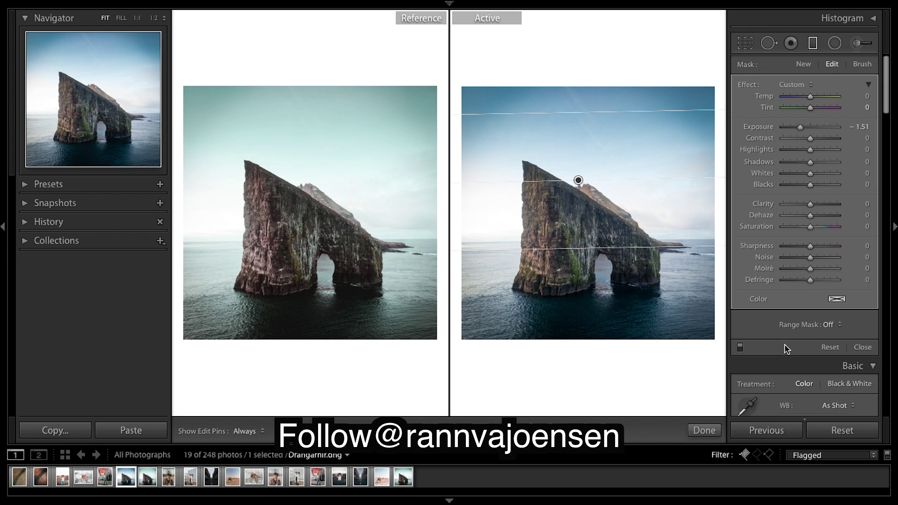
{"action": "left_click", "coordinate": [708, 434]}
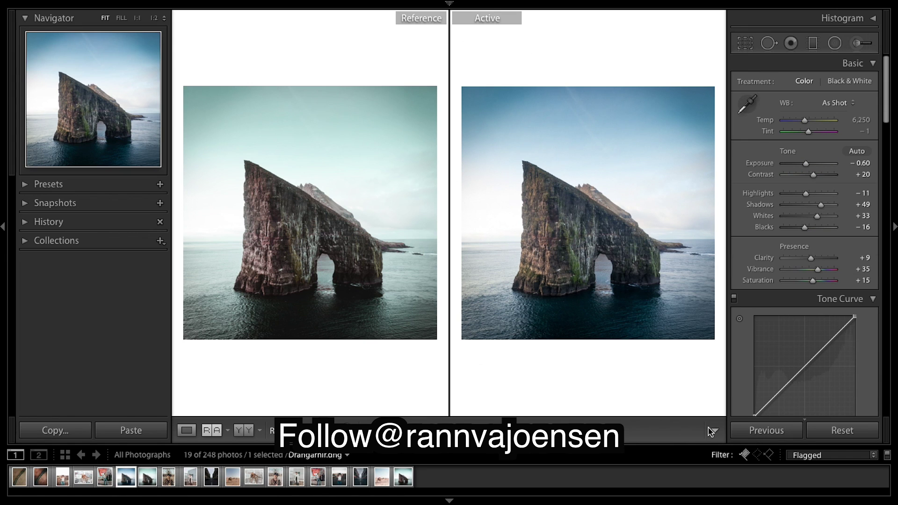
- Shape a custom RGB tone curve by adjusting its points in the midtones and highlights
{"action": "scroll", "coordinate": [765, 277], "scroll_direction": "down", "scroll_amount": 3}
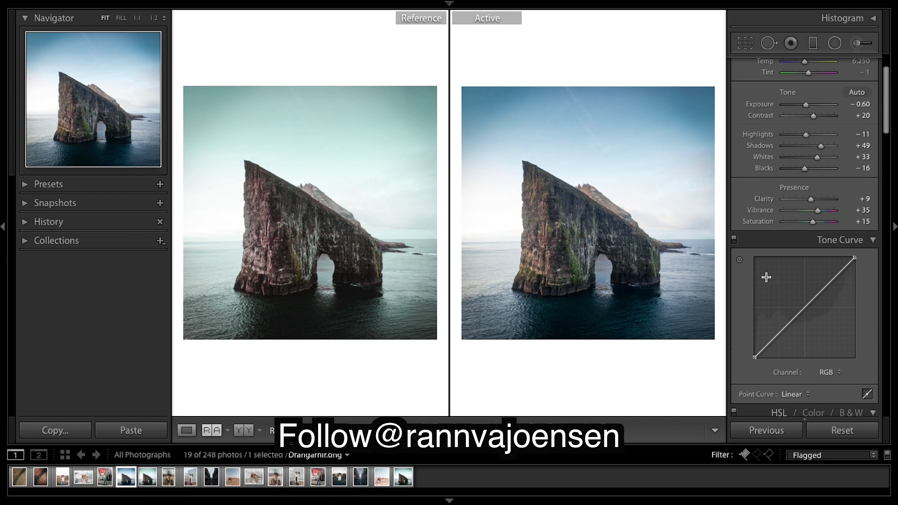
{"action": "scroll", "coordinate": [766, 277], "scroll_direction": "down", "scroll_amount": 4}
{"action": "left_click_drag", "start_coordinate": [755, 272], "coordinate": [802, 220]}
{"action": "left_click_drag", "start_coordinate": [831, 191], "coordinate": [830, 195]}
- Tint the highlights with split toning, using Hue 193 and Saturation 11
{"action": "scroll", "coordinate": [864, 283], "scroll_direction": "down", "scroll_amount": 3}
{"action": "scroll", "coordinate": [864, 284], "scroll_direction": "down", "scroll_amount": 15}
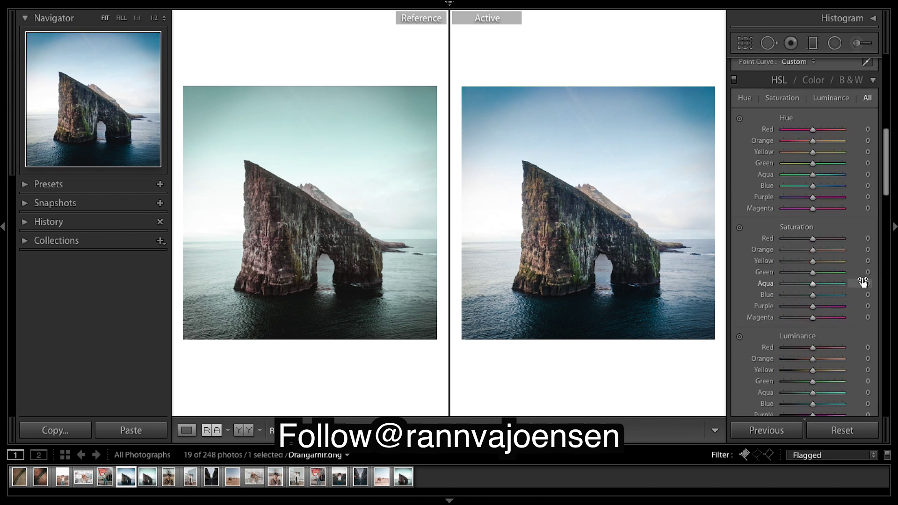
{"action": "scroll", "coordinate": [862, 277], "scroll_direction": "down", "scroll_amount": 5}
{"action": "left_click_drag", "start_coordinate": [783, 224], "coordinate": [809, 226]}
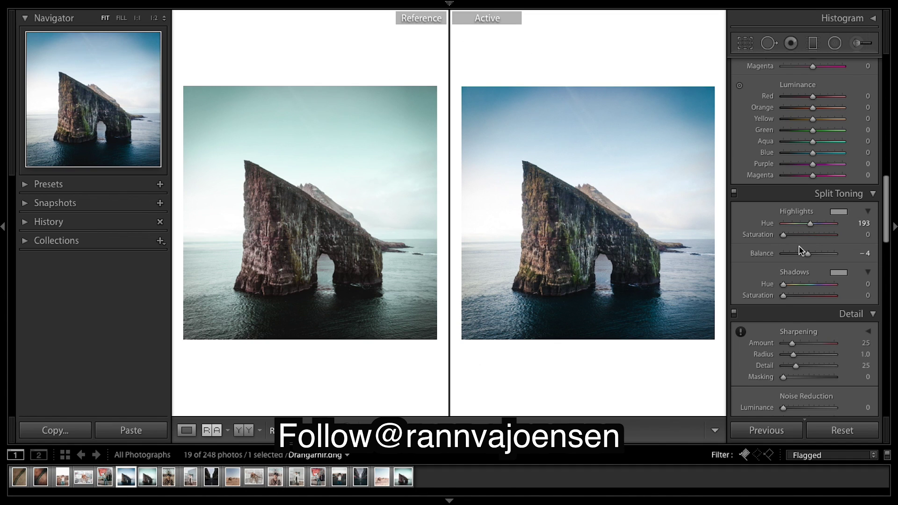
{"action": "left_click_drag", "start_coordinate": [783, 235], "coordinate": [788, 237]}
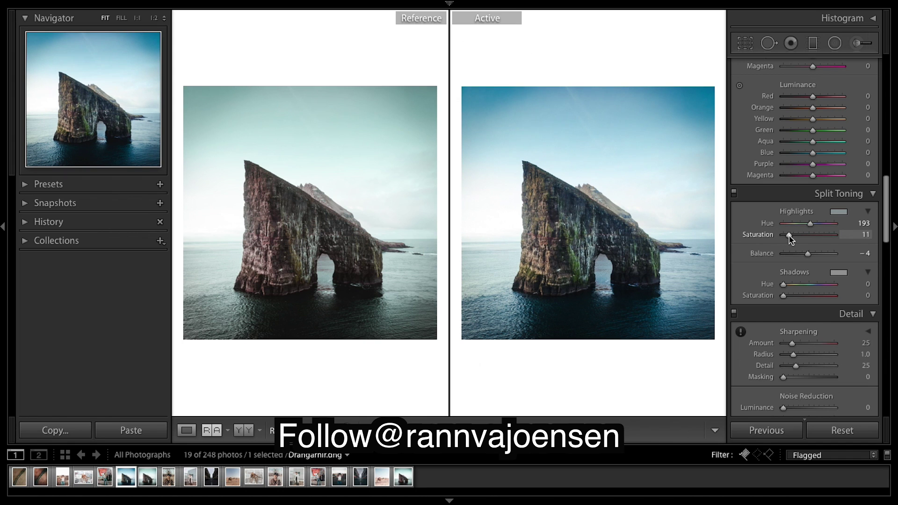
- Tint the shadows with split toning, using Hue 23 and Saturation 13
{"action": "scroll", "coordinate": [877, 197], "scroll_direction": "up", "scroll_amount": 5}
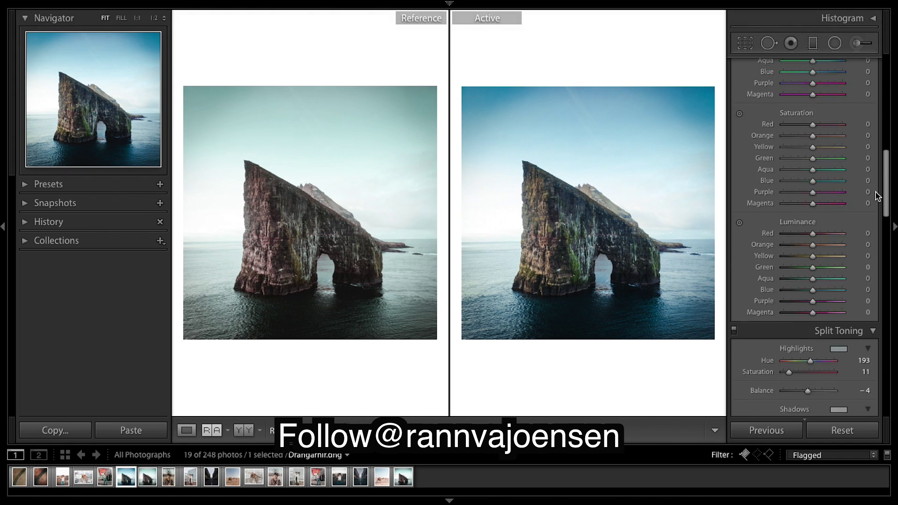
{"action": "scroll", "coordinate": [829, 355], "scroll_direction": "down", "scroll_amount": 6}
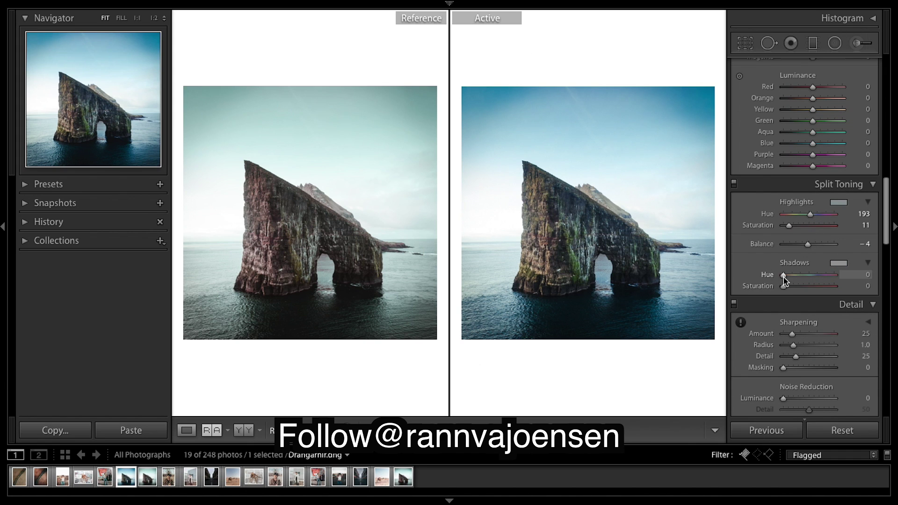
{"action": "left_click_drag", "start_coordinate": [783, 276], "coordinate": [786, 278]}
{"action": "left_click_drag", "start_coordinate": [785, 276], "coordinate": [787, 278]}
{"action": "mouse_move", "coordinate": [786, 287]}
{"action": "left_mouse_down"}
{"action": "mouse_move", "coordinate": [798, 289]}
{"action": "mouse_move", "coordinate": [779, 295]}
{"action": "mouse_move", "coordinate": [811, 295]}
{"action": "mouse_move", "coordinate": [779, 288]}
{"action": "mouse_move", "coordinate": [790, 287]}
{"action": "left_mouse_up"}
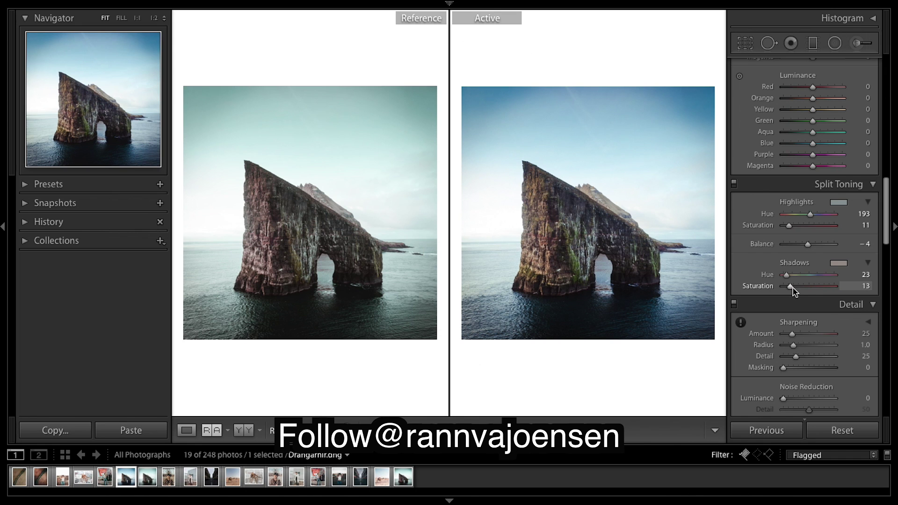
- Mute the blue tones by setting the HSL saturation of Blue to -66 and Aqua to -11
{"action": "scroll", "coordinate": [806, 252], "scroll_direction": "up", "scroll_amount": 5}
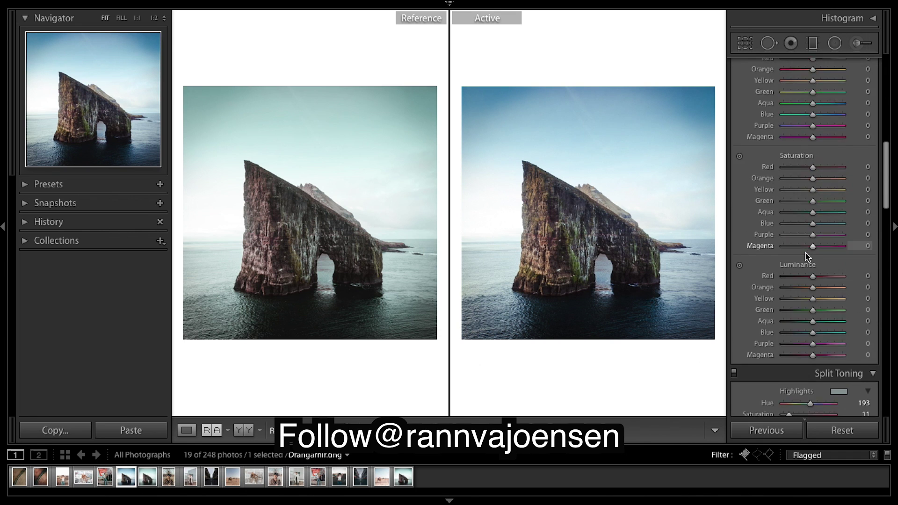
{"action": "scroll", "coordinate": [806, 256], "scroll_direction": "down", "scroll_amount": 2}
{"action": "scroll", "coordinate": [805, 256], "scroll_direction": "up", "scroll_amount": 4}
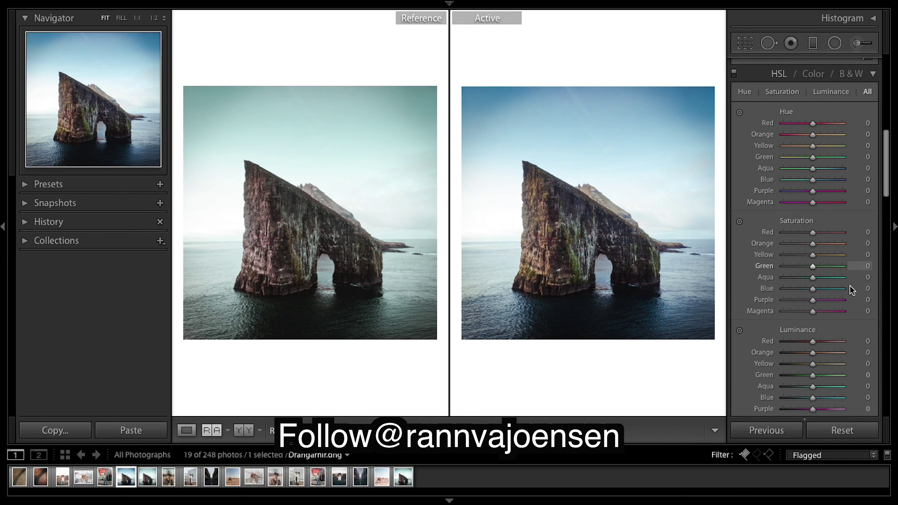
{"action": "left_click", "coordinate": [800, 289]}
{"action": "left_click_drag", "start_coordinate": [799, 289], "coordinate": [794, 289]}
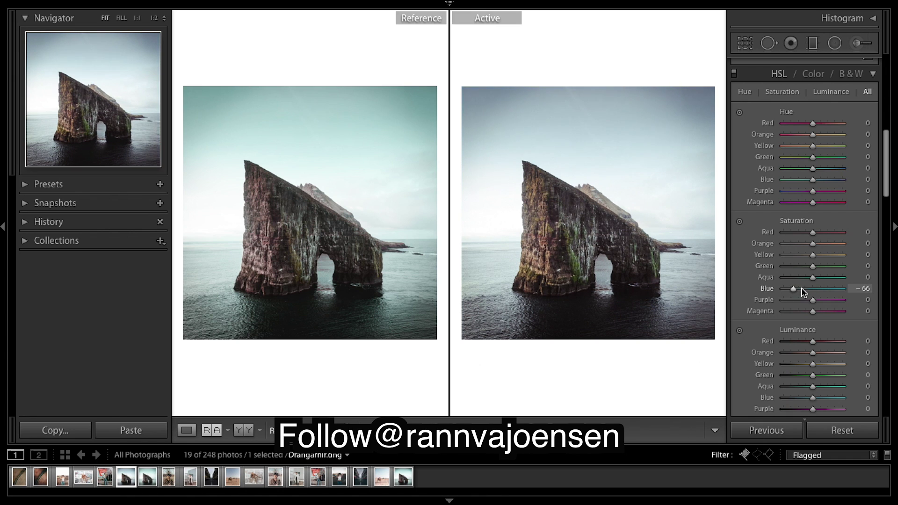
{"action": "left_click_drag", "start_coordinate": [811, 278], "coordinate": [809, 278]}
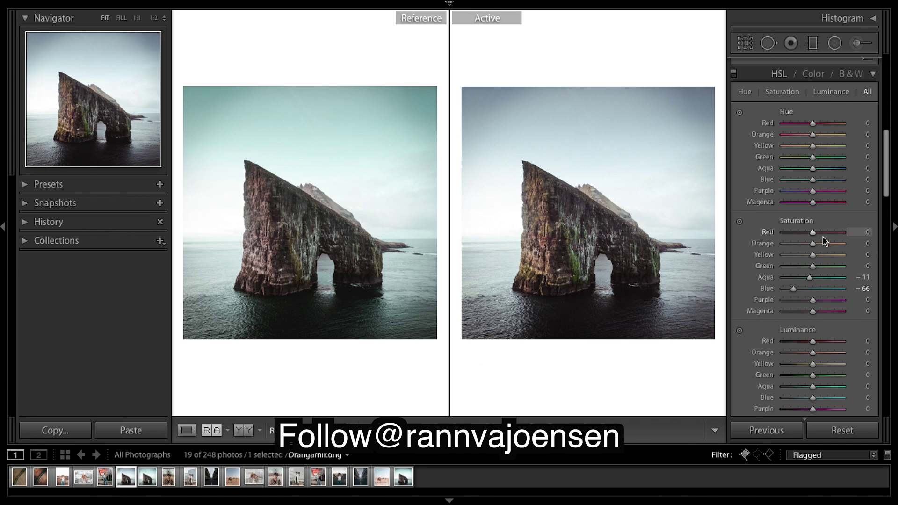
- Shift the sky and sea towards teal by setting the HSL hue of Blue to -50 and Aqua to -91
{"action": "scroll", "coordinate": [832, 187], "scroll_direction": "up", "scroll_amount": 1}
{"action": "mouse_move", "coordinate": [813, 192]}
{"action": "left_mouse_down"}
{"action": "mouse_move", "coordinate": [790, 194]}
{"action": "mouse_move", "coordinate": [797, 194]}
{"action": "left_mouse_up"}
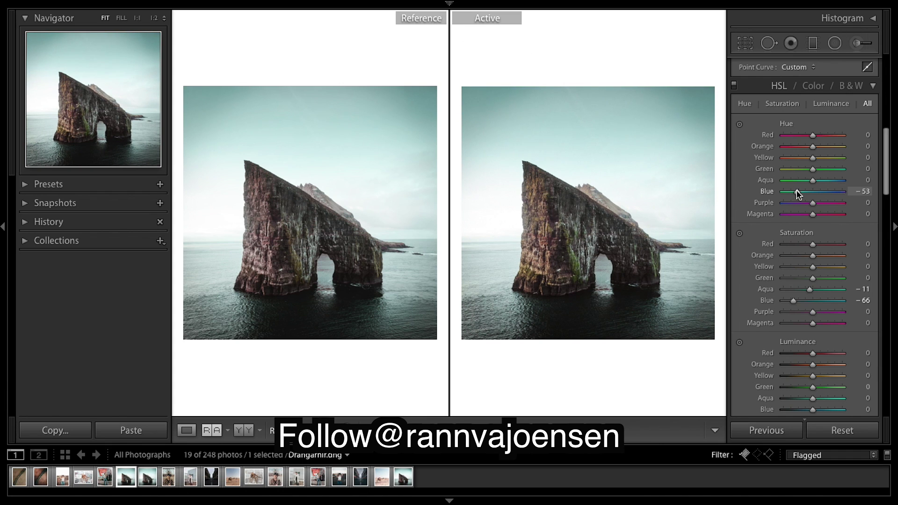
{"action": "left_click_drag", "start_coordinate": [798, 195], "coordinate": [799, 195]}
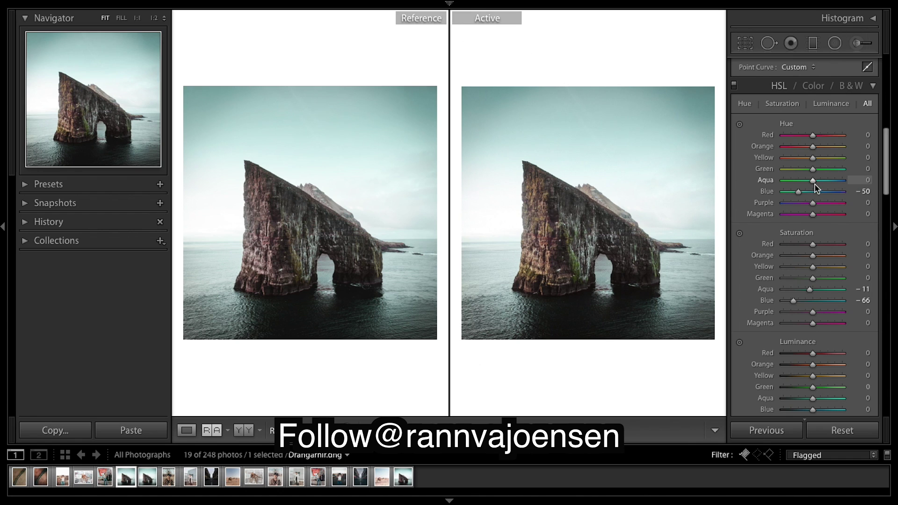
{"action": "left_click_drag", "start_coordinate": [814, 185], "coordinate": [788, 190]}
- Shift the rock's warm tones towards red by setting the HSL hue of Red to -17, Orange to -56 and Yellow to -73
{"action": "scroll", "coordinate": [813, 160], "scroll_direction": "up", "scroll_amount": 1}
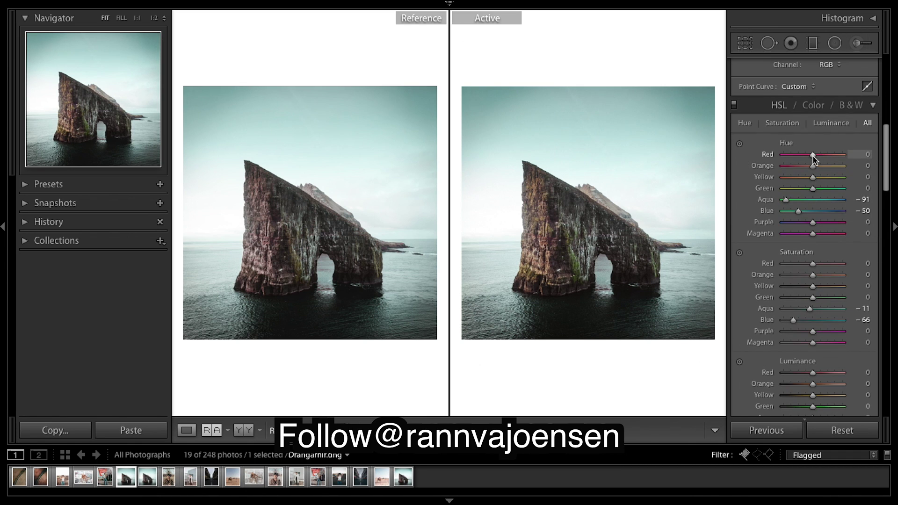
{"action": "left_click_drag", "start_coordinate": [812, 155], "coordinate": [696, 156]}
{"action": "left_click_drag", "start_coordinate": [783, 153], "coordinate": [808, 156]}
{"action": "left_click_drag", "start_coordinate": [809, 156], "coordinate": [807, 156]}
{"action": "left_click_drag", "start_coordinate": [813, 167], "coordinate": [797, 175]}
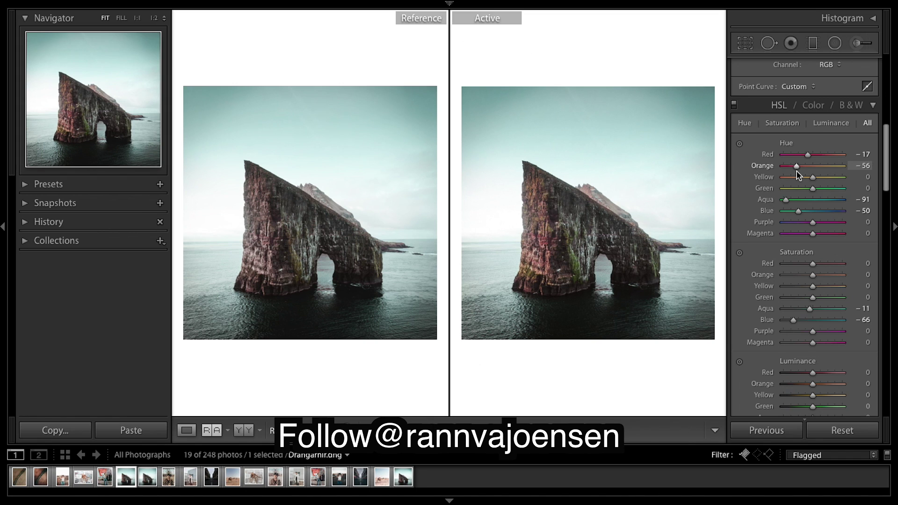
{"action": "left_click_drag", "start_coordinate": [812, 181], "coordinate": [790, 183]}
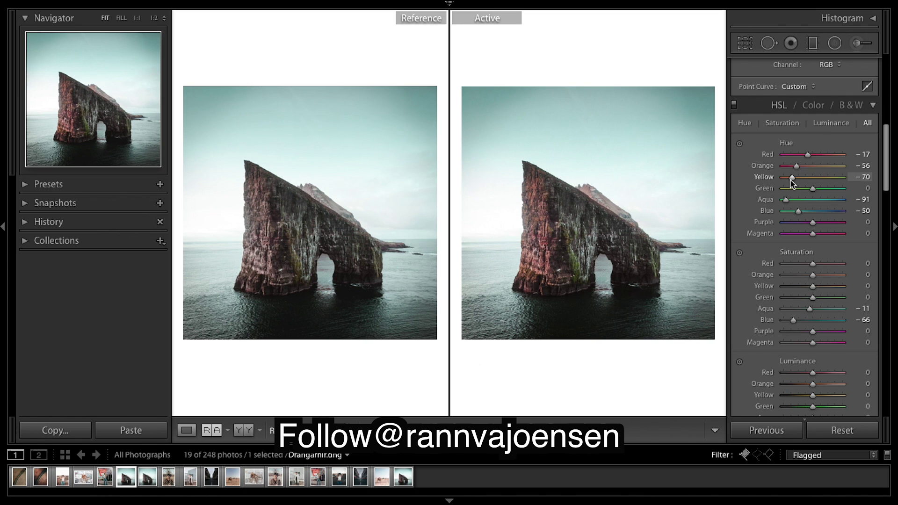
{"action": "left_click_drag", "start_coordinate": [790, 179], "coordinate": [789, 179]}
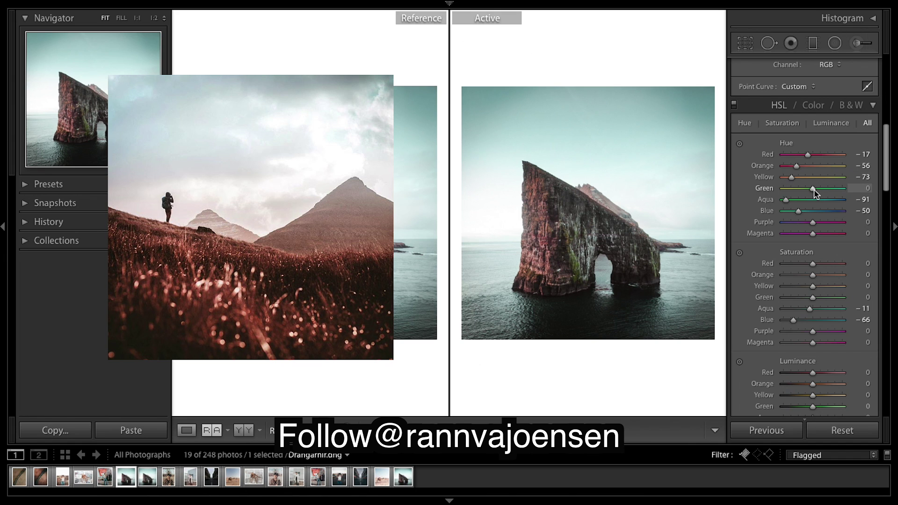
- Set the HSL hue of Green to -65, Purple to -17 and Magenta to +9
{"action": "left_click_drag", "start_coordinate": [814, 193], "coordinate": [783, 192]}
{"action": "left_click_drag", "start_coordinate": [884, 202], "coordinate": [801, 193]}
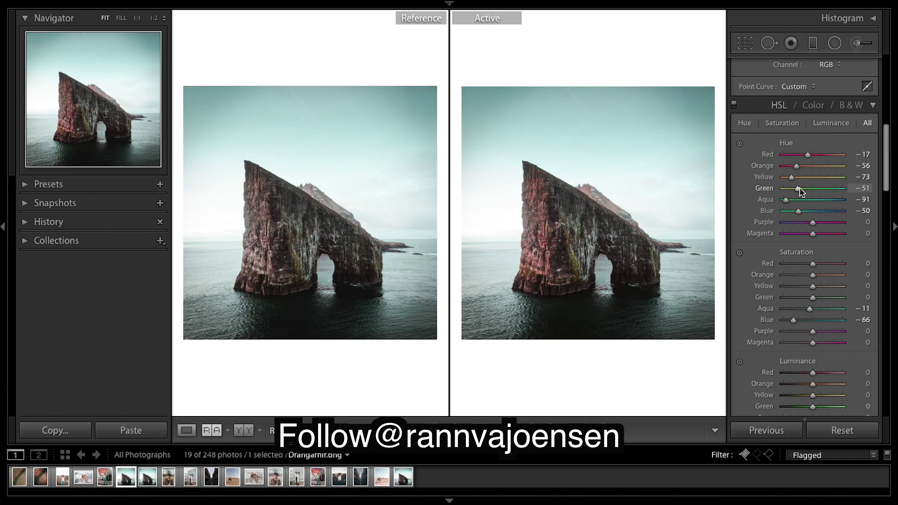
{"action": "left_click_drag", "start_coordinate": [801, 192], "coordinate": [797, 193]}
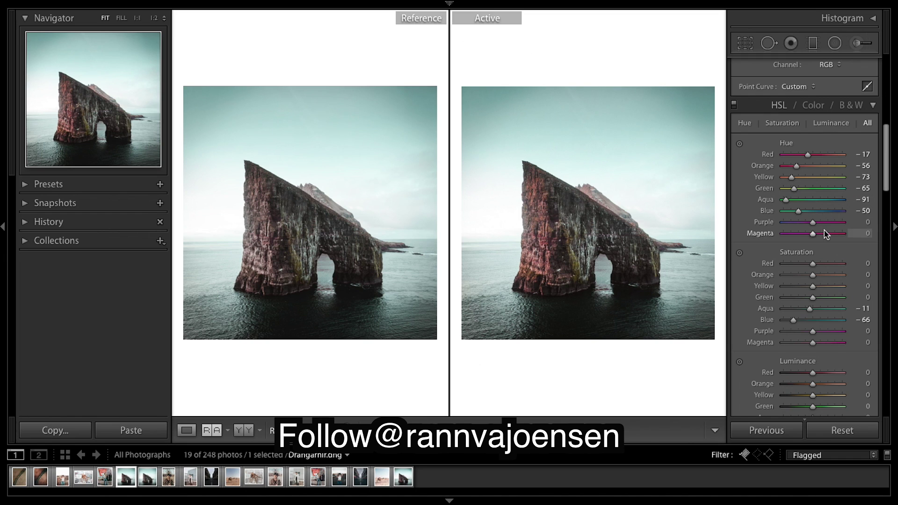
{"action": "mouse_move", "coordinate": [814, 223]}
{"action": "left_mouse_down"}
{"action": "mouse_move", "coordinate": [766, 223]}
{"action": "mouse_move", "coordinate": [841, 225]}
{"action": "mouse_move", "coordinate": [552, 183]}
{"action": "mouse_move", "coordinate": [481, 161]}
{"action": "mouse_move", "coordinate": [894, 255]}
{"action": "mouse_move", "coordinate": [816, 225]}
{"action": "mouse_move", "coordinate": [803, 225]}
{"action": "mouse_move", "coordinate": [871, 251]}
{"action": "mouse_move", "coordinate": [786, 233]}
{"action": "mouse_move", "coordinate": [852, 245]}
{"action": "mouse_move", "coordinate": [815, 240]}
{"action": "left_mouse_up"}
{"action": "left_click_drag", "start_coordinate": [816, 238], "coordinate": [816, 238]}
- Reduce the HSL saturation of Red to -39, Orange to -36, Yellow to -71, Green to -17, Purple to -12 and Magenta to -7
{"action": "scroll", "coordinate": [837, 299], "scroll_direction": "down", "scroll_amount": 2}
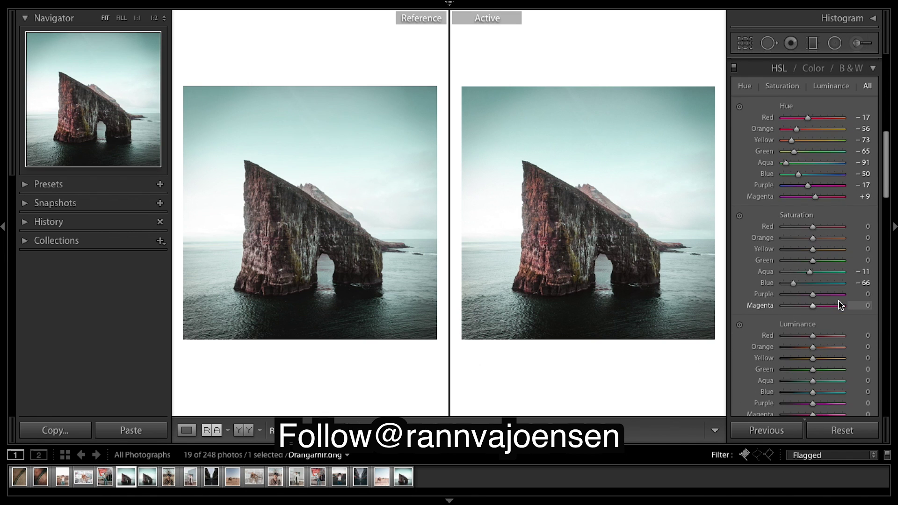
{"action": "mouse_move", "coordinate": [814, 228]}
{"action": "left_mouse_down"}
{"action": "mouse_move", "coordinate": [778, 229]}
{"action": "mouse_move", "coordinate": [839, 230]}
{"action": "mouse_move", "coordinate": [800, 226]}
{"action": "left_mouse_up"}
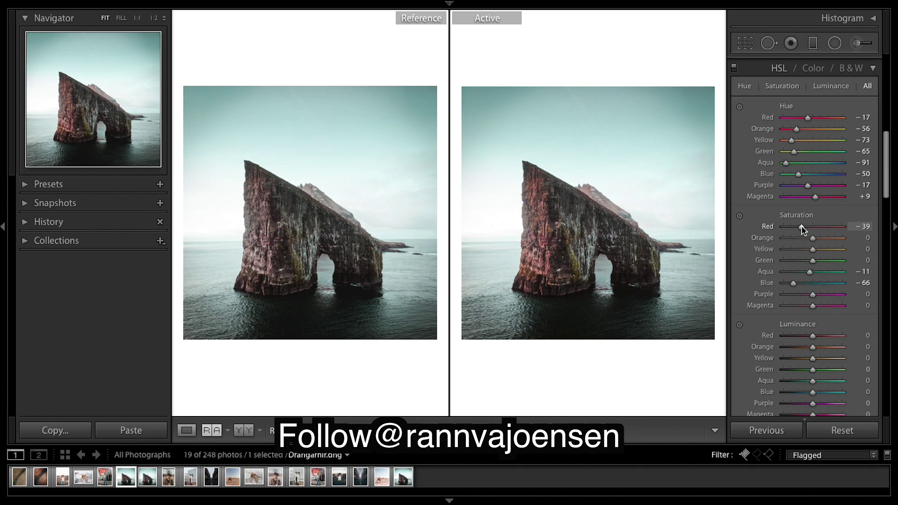
{"action": "left_click_drag", "start_coordinate": [812, 238], "coordinate": [801, 238]}
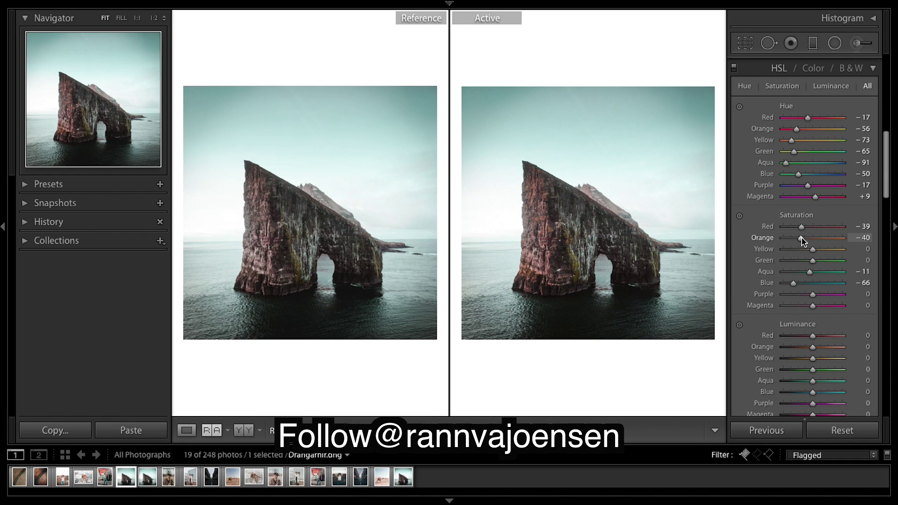
{"action": "left_click_drag", "start_coordinate": [802, 240], "coordinate": [807, 260]}
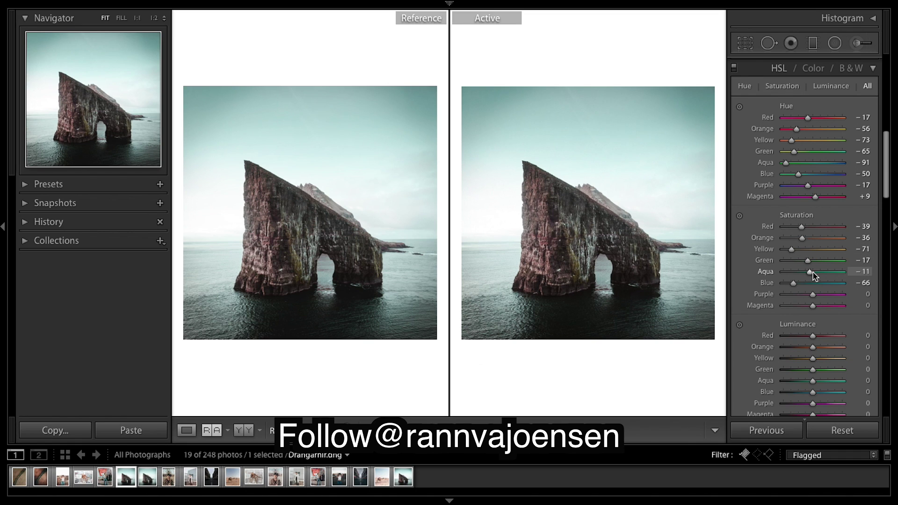
{"action": "left_click_drag", "start_coordinate": [812, 295], "coordinate": [814, 310]}
- Set the HSL luminance of Red to +15, Orange to +74, Yellow to -13, Aqua to +2 and Blue to +15
{"action": "scroll", "coordinate": [836, 291], "scroll_direction": "down", "scroll_amount": 1}
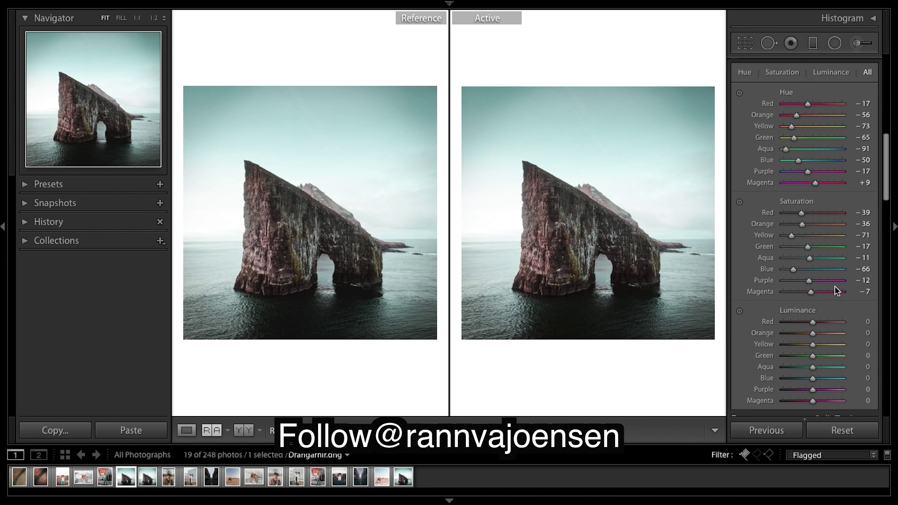
{"action": "scroll", "coordinate": [836, 291], "scroll_direction": "down", "scroll_amount": 2}
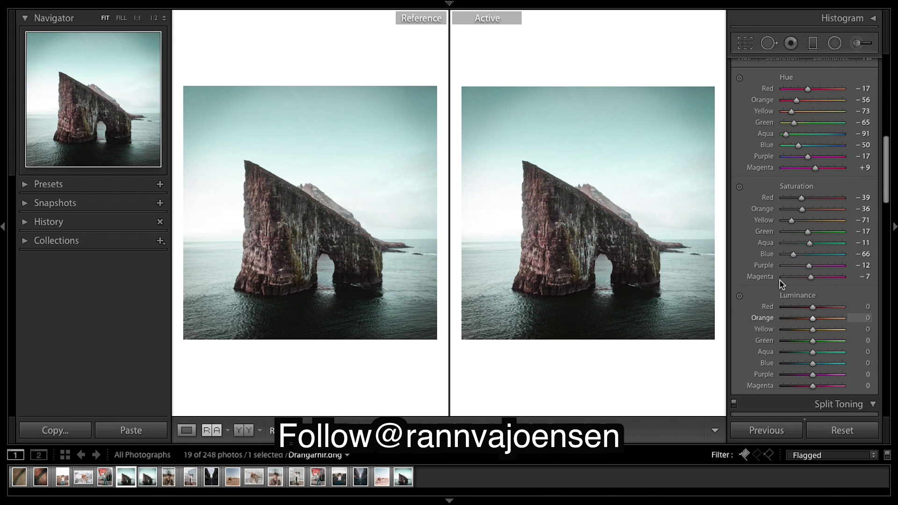
{"action": "scroll", "coordinate": [824, 308], "scroll_direction": "down", "scroll_amount": 1}
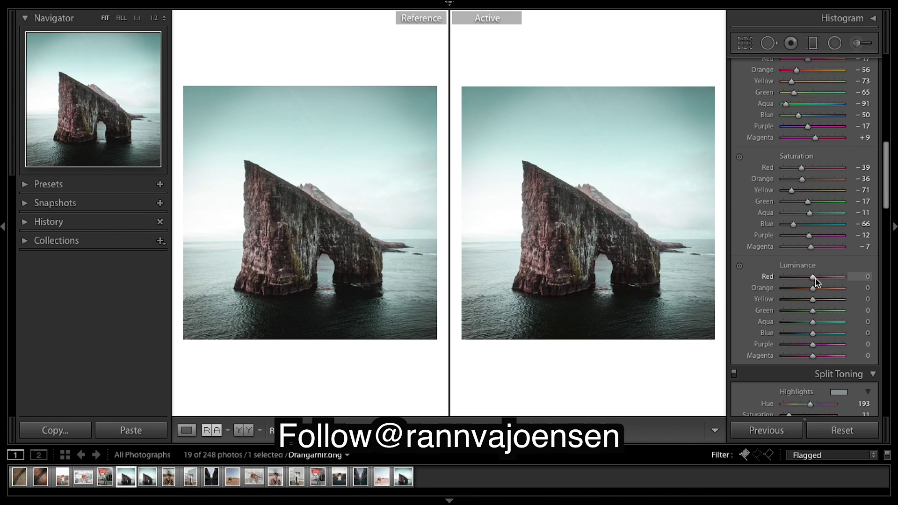
{"action": "left_click_drag", "start_coordinate": [814, 281], "coordinate": [838, 291]}
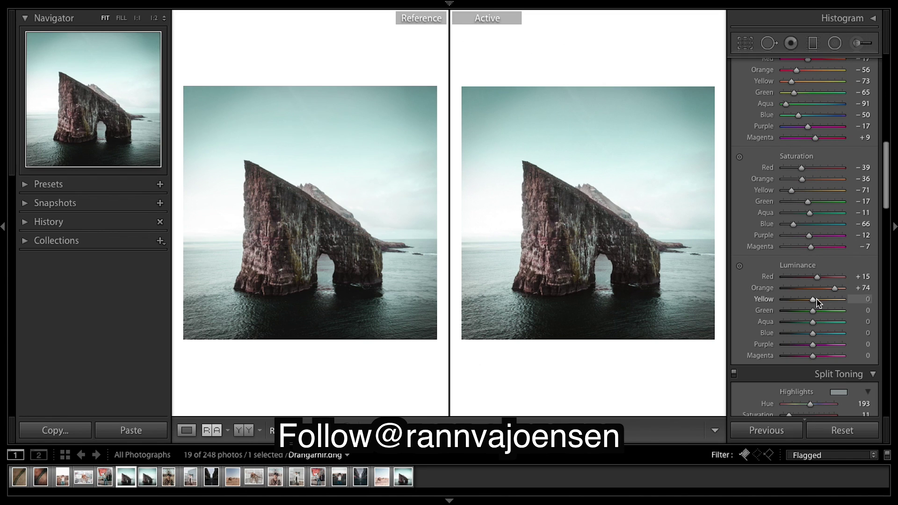
{"action": "mouse_move", "coordinate": [813, 300]}
{"action": "left_mouse_down"}
{"action": "mouse_move", "coordinate": [851, 301]}
{"action": "mouse_move", "coordinate": [794, 302]}
{"action": "mouse_move", "coordinate": [805, 303]}
{"action": "left_mouse_up"}
{"action": "left_click_drag", "start_coordinate": [806, 303], "coordinate": [841, 300]}
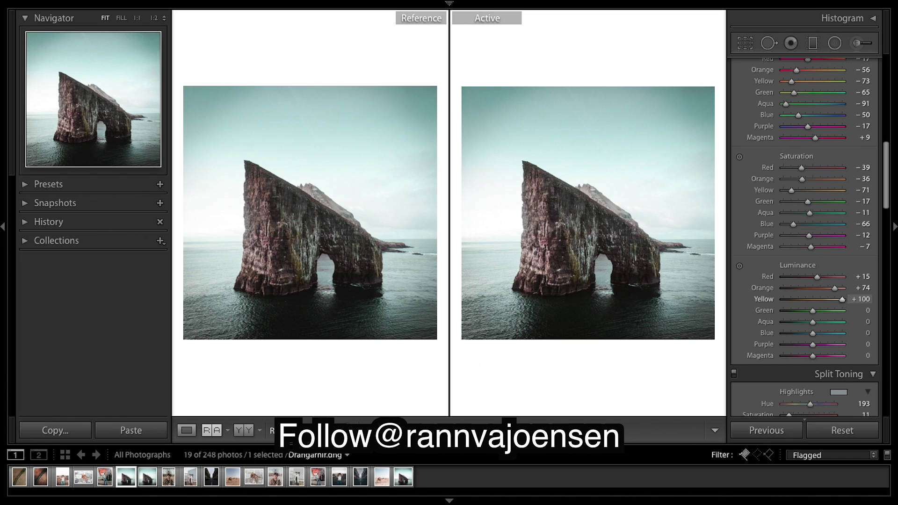
{"action": "left_click_drag", "start_coordinate": [842, 300], "coordinate": [815, 307]}
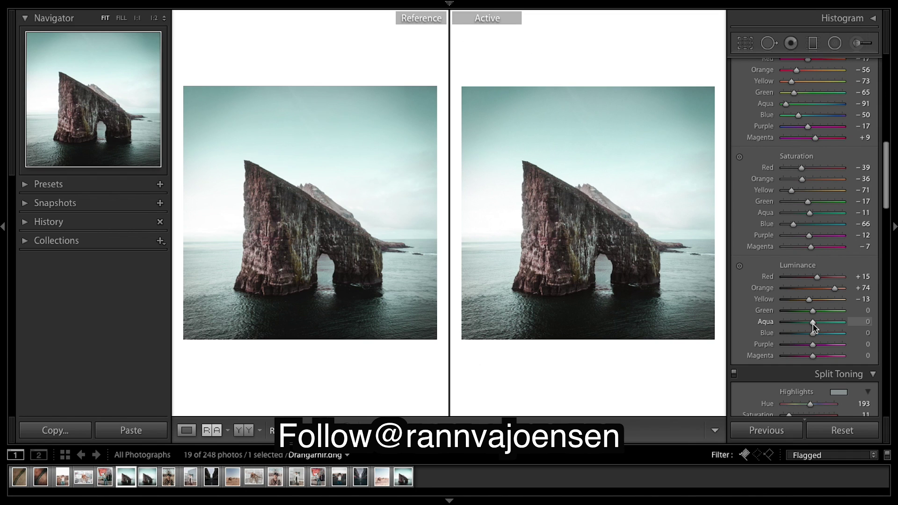
{"action": "mouse_move", "coordinate": [812, 324]}
{"action": "left_mouse_down"}
{"action": "mouse_move", "coordinate": [847, 322]}
{"action": "mouse_move", "coordinate": [817, 336]}
{"action": "mouse_move", "coordinate": [812, 326]}
{"action": "mouse_move", "coordinate": [747, 330]}
{"action": "mouse_move", "coordinate": [820, 334]}
{"action": "left_mouse_up"}
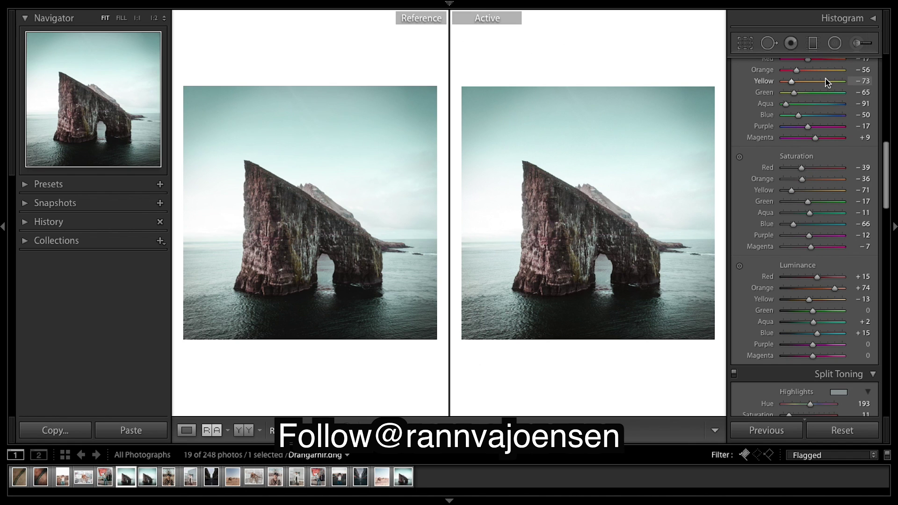
- Review the existing graduated filter over the sky and its settings, and close the filter
{"action": "scroll", "coordinate": [825, 81], "scroll_direction": "up", "scroll_amount": 2}
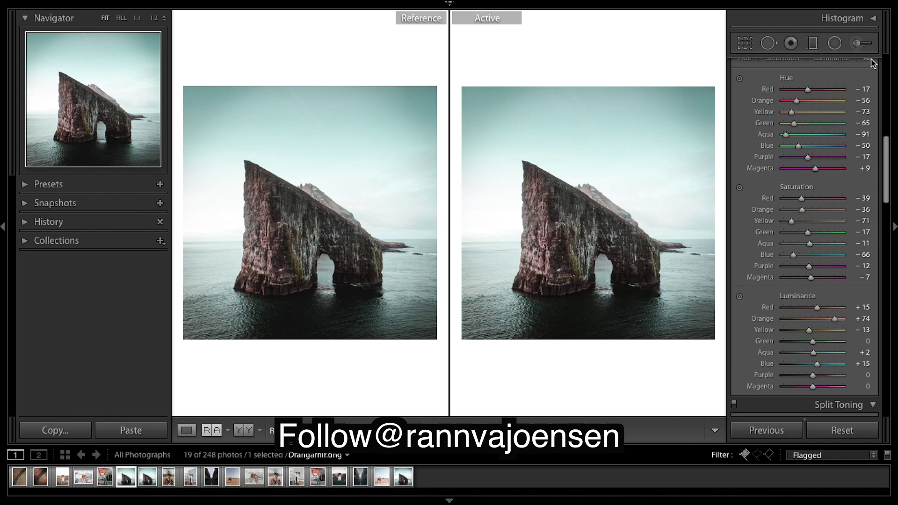
{"action": "left_click", "coordinate": [813, 43]}
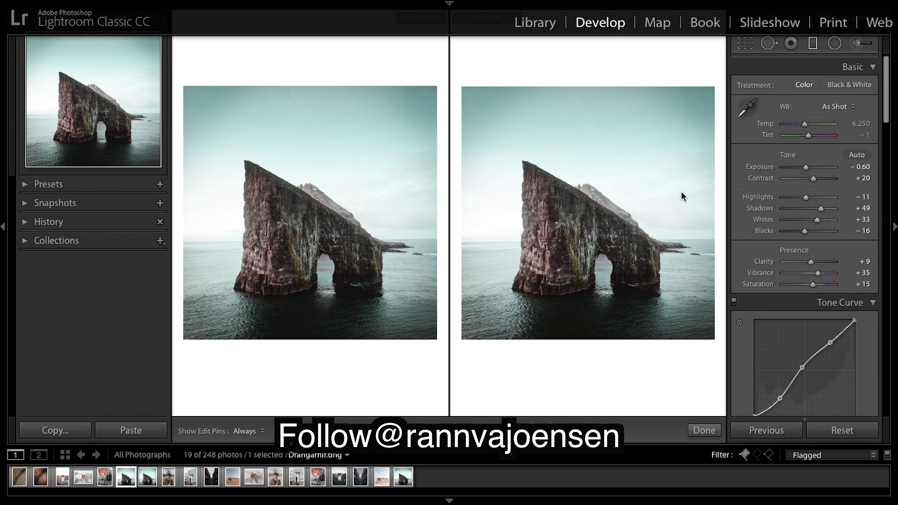
{"action": "left_click", "coordinate": [578, 180]}
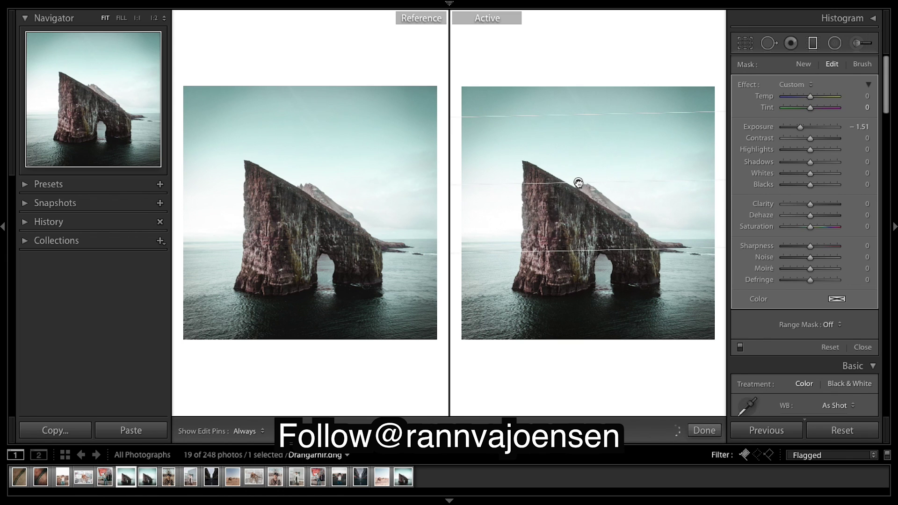
{"action": "left_click", "coordinate": [704, 429]}
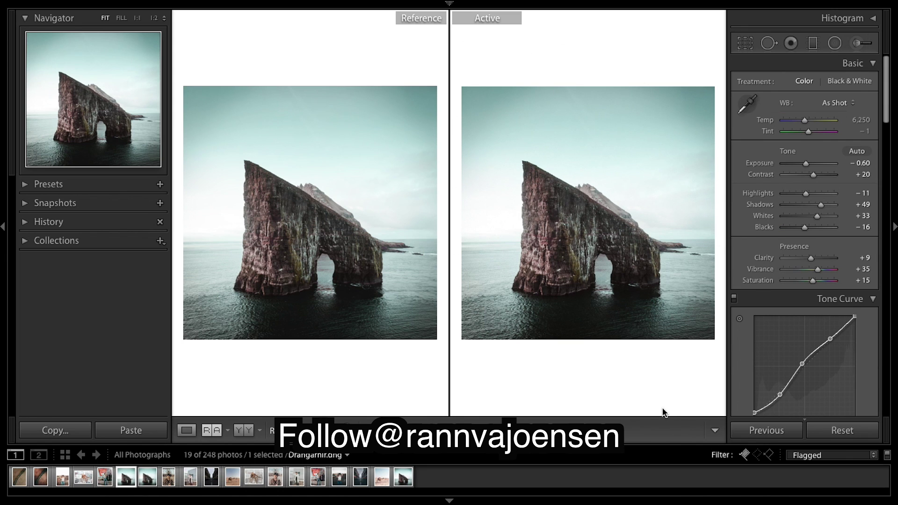
- Compare the unedited and edited versions of the active photo repeatedly beside the reference image
{"action": "key", "text": "backslash"}
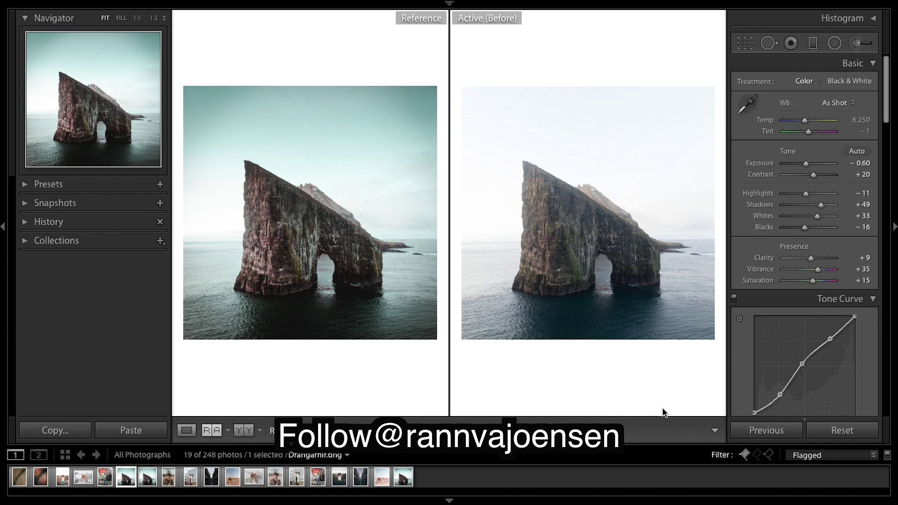
{"action": "key", "text": "backslash"}
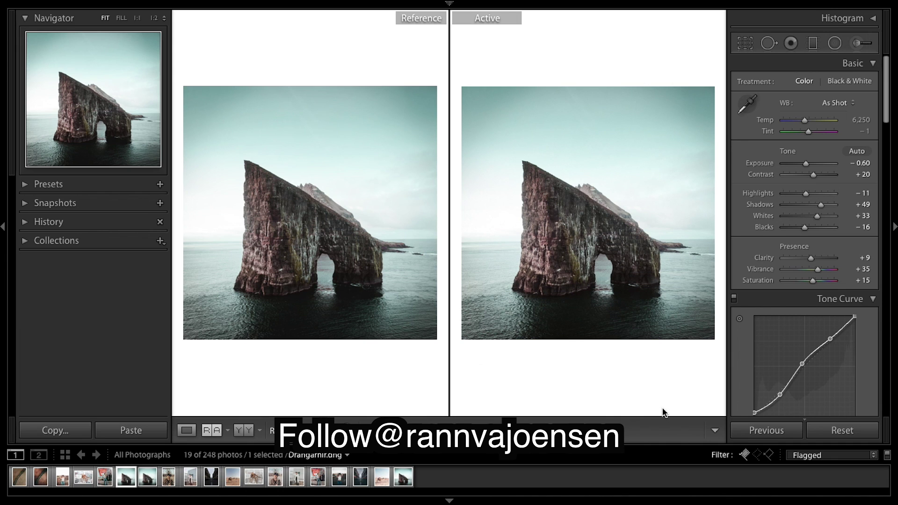
{"action": "key", "text": "backslash"}
{"action": "key", "text": "backslash"}
{"action": "key", "text": "backslash"}
{"action": "key", "text": "backslash"}
{"action": "key", "text": "backslash"}
{"action": "key", "text": "backslash"}
{"action": "key", "text": "backslash"}
{"action": "key", "text": "backslash"}
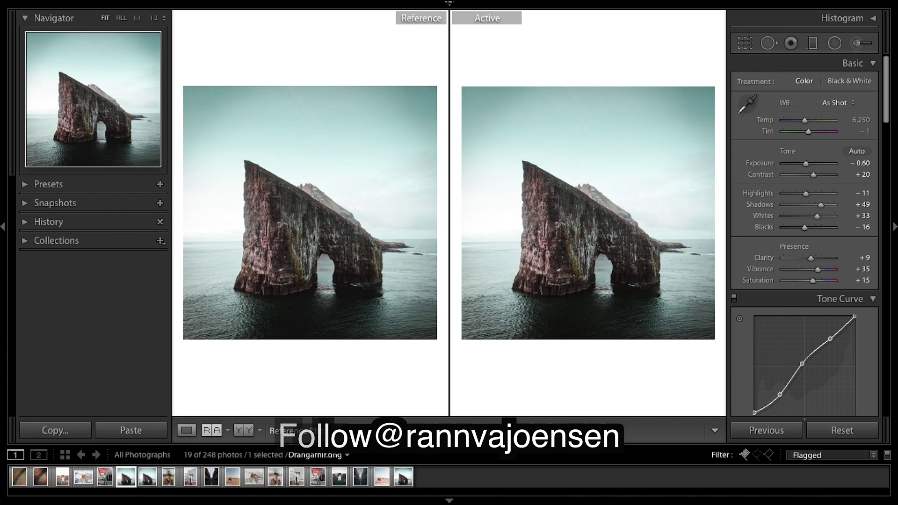
{"action": "key", "text": "backslash"}
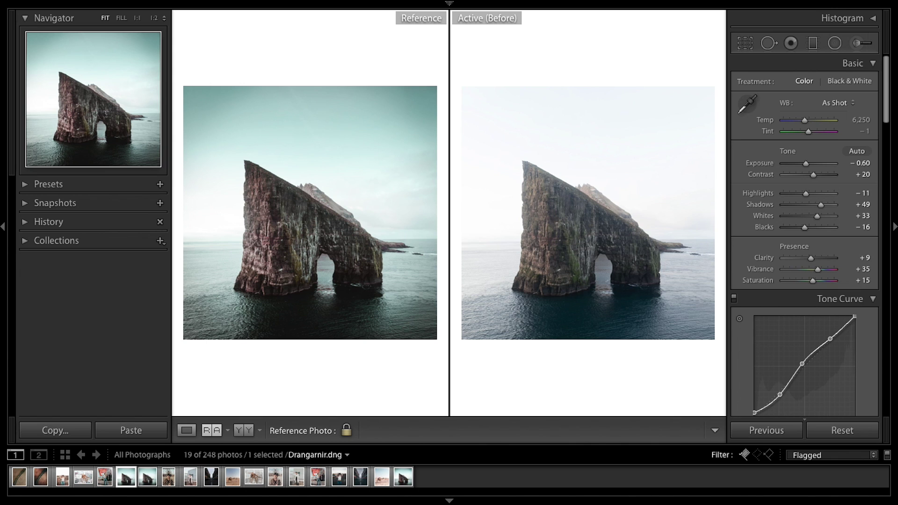
{"action": "key", "text": "backslash"}
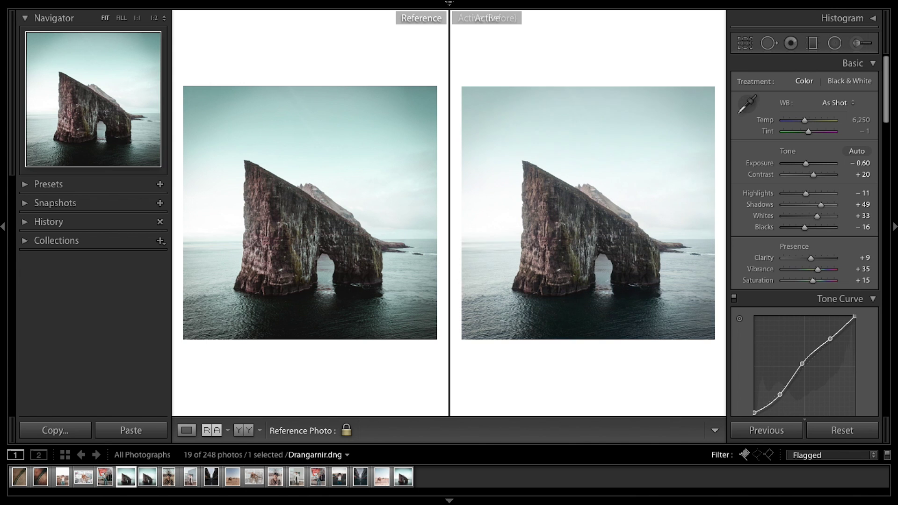